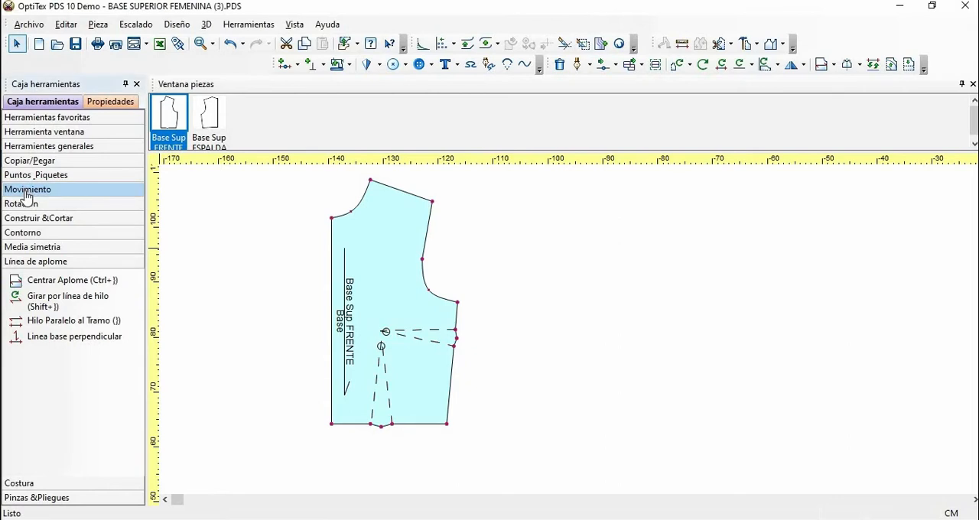
# Step: Start a parallel move of the front piece's hem, from the side corner to the centre front corner, and place it roughly below the original
pyautogui.click(24, 193)
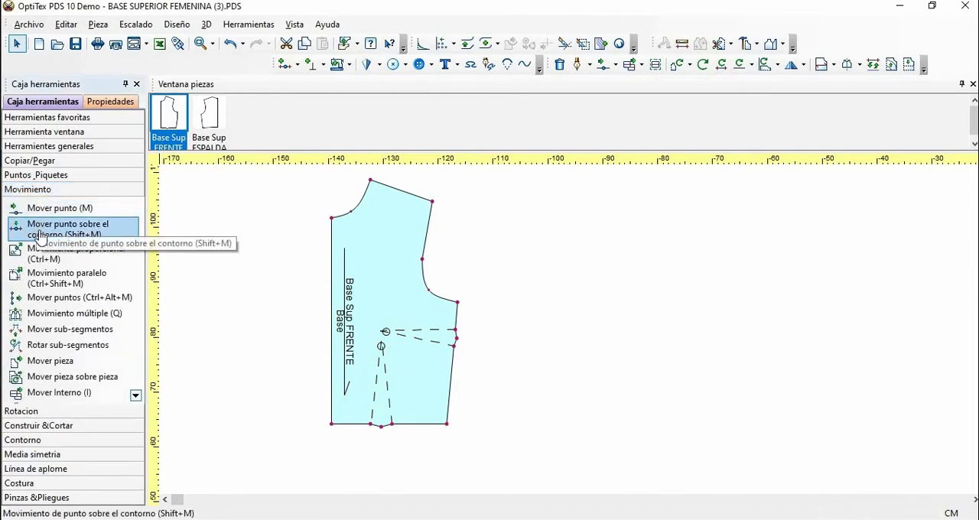
pyautogui.click(71, 281)
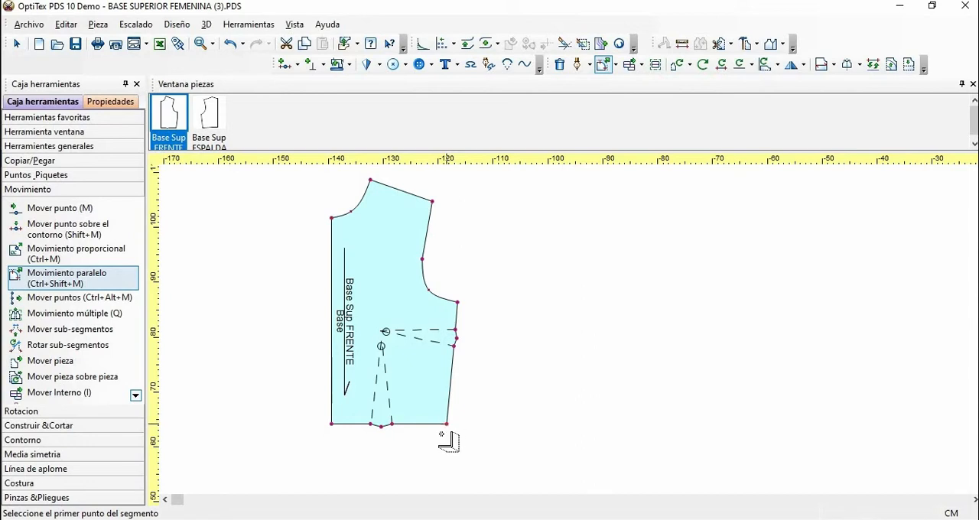
pyautogui.click(446, 423)
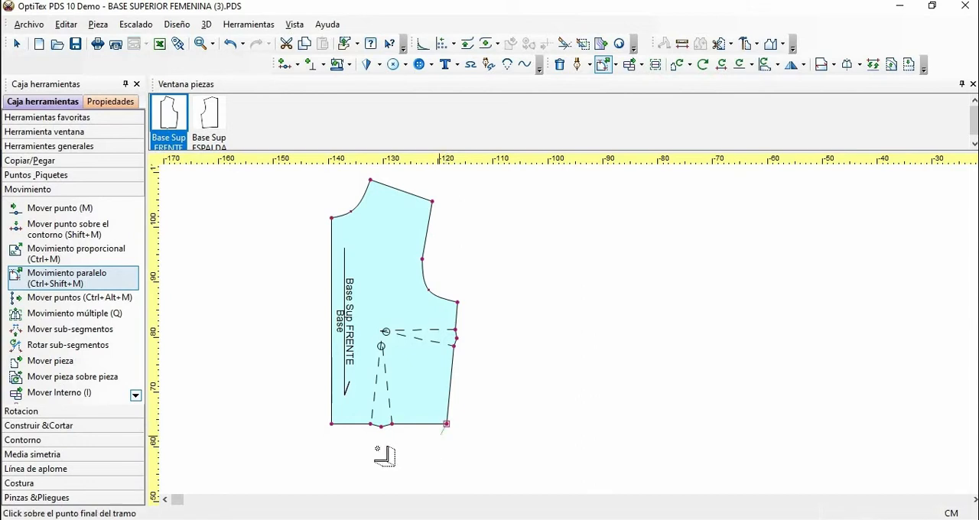
pyautogui.click(331, 423)
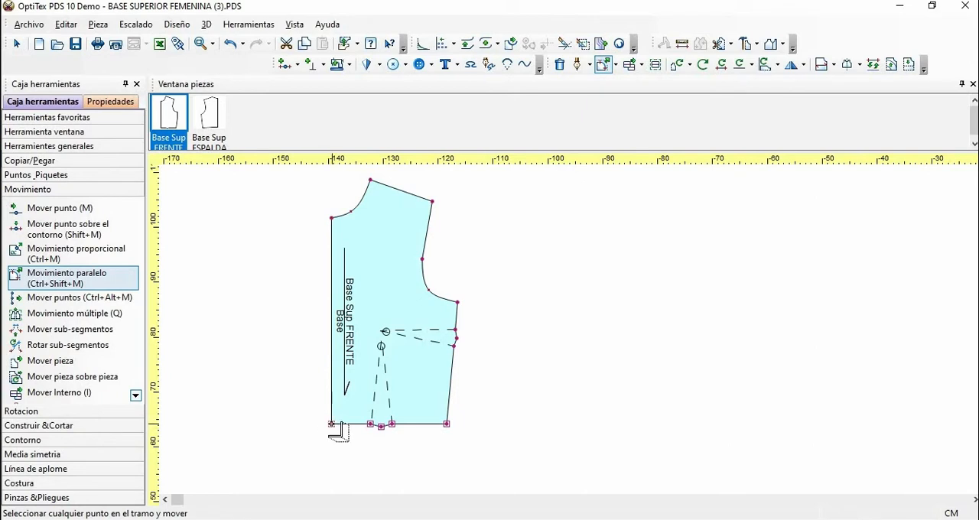
pyautogui.click(331, 424)
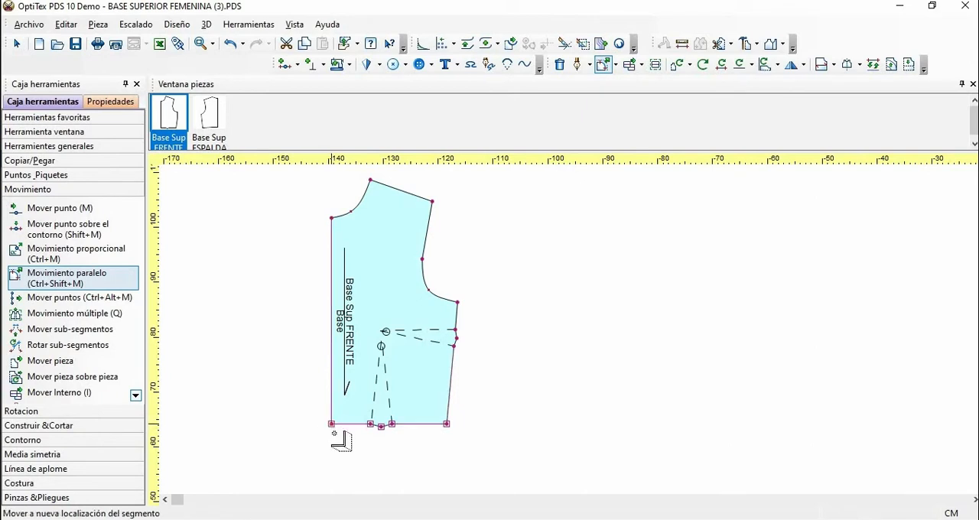
pyautogui.click(334, 477)
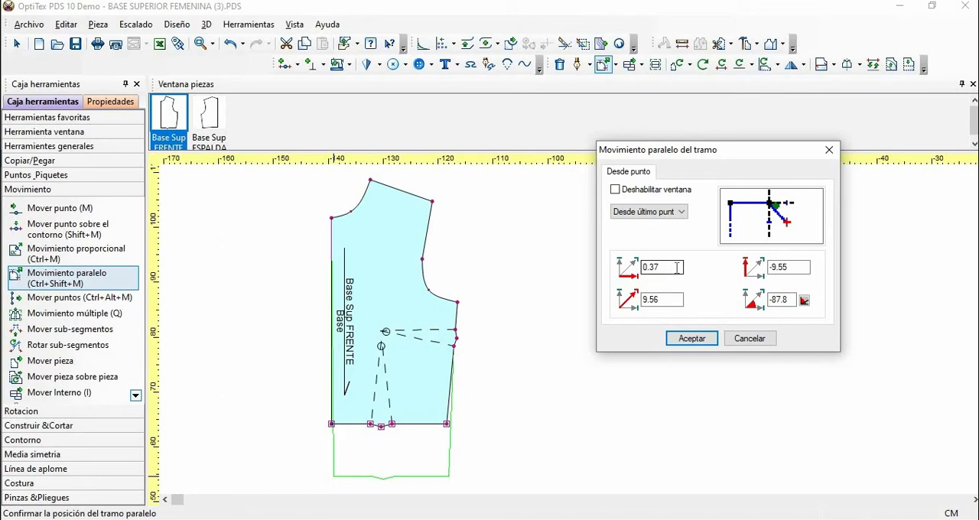
# Step: Set the hem's parallel displacement to 0 horizontally and -18 cm vertically, apply it, and return to the selection tool
pyautogui.moveTo(628, 268); pyautogui.dragTo(620, 276)
pyautogui.write('0')
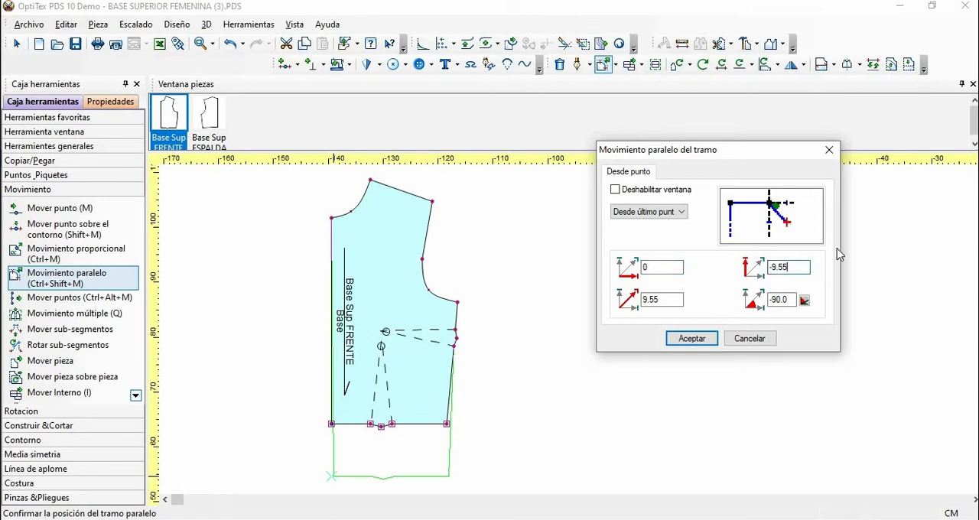
pyautogui.press('BackSpace')
pyautogui.press('BackSpace')
pyautogui.press('BackSpace')
pyautogui.press('BackSpace')
pyautogui.write('18')
pyautogui.click(701, 341)
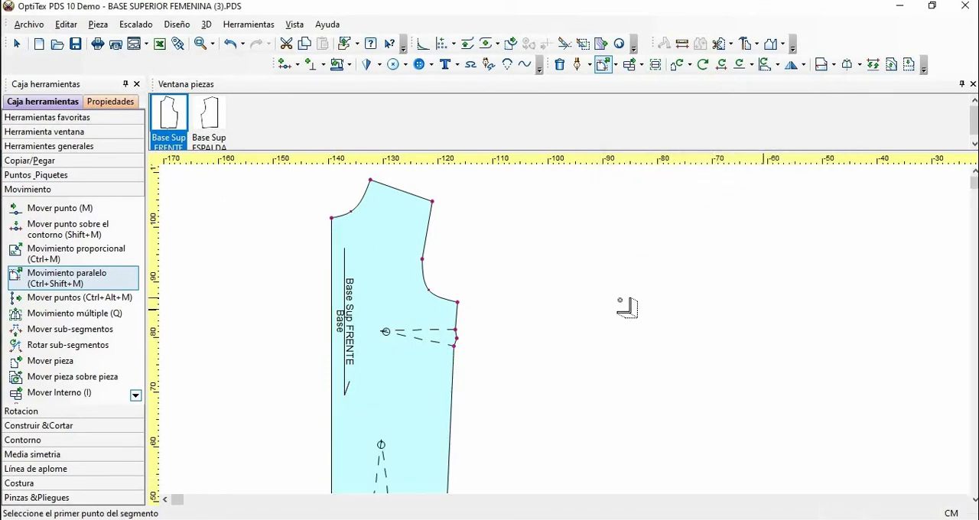
pyautogui.press('Home')
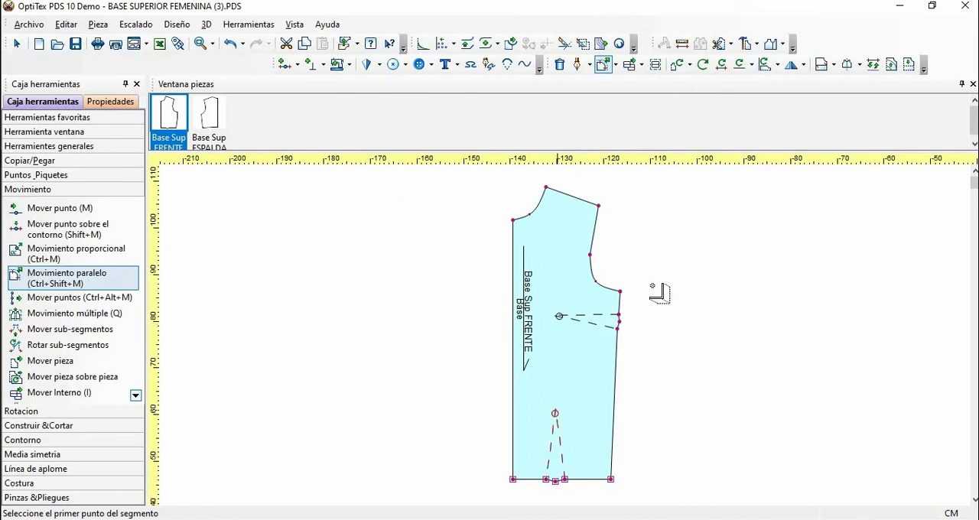
pyautogui.rightClick(659, 231)
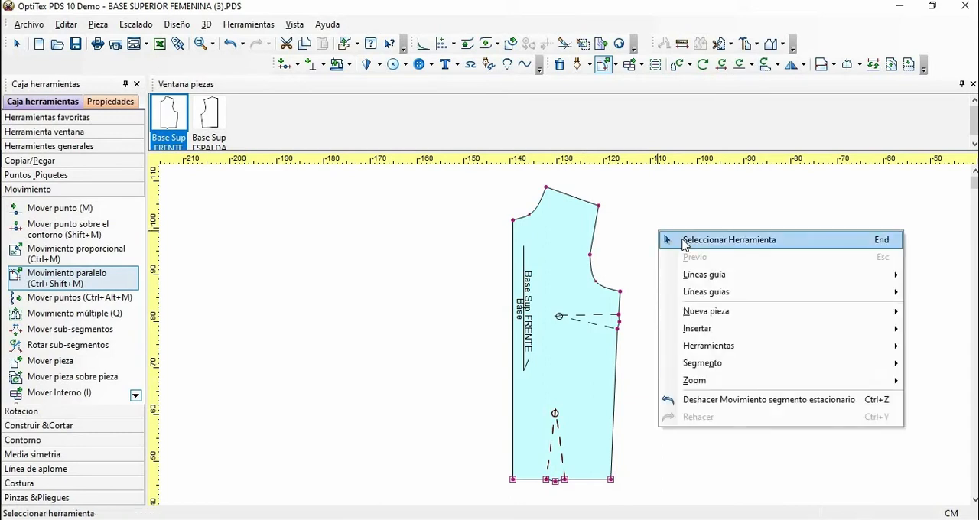
pyautogui.click(685, 241)
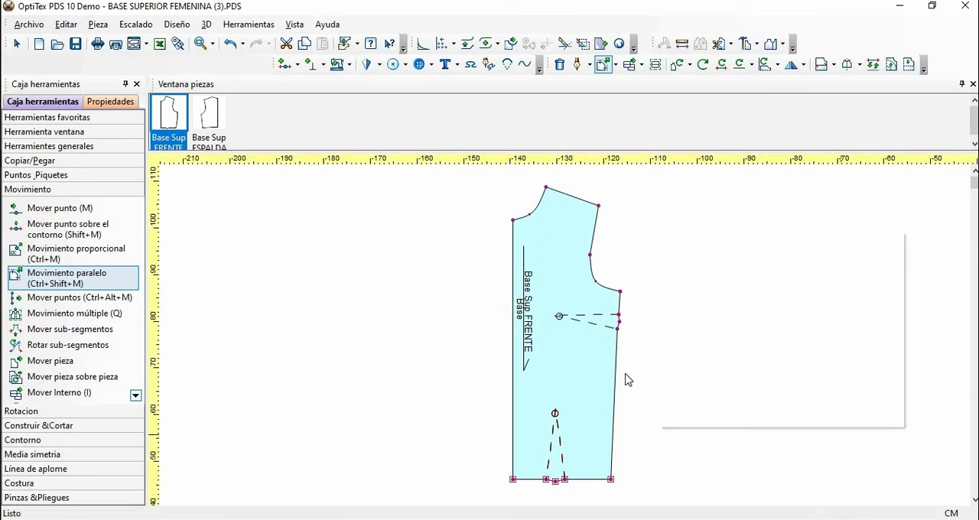
# Step: Delete the vertical waist dart from the front piece together with its leftover points on the hem
pyautogui.click(556, 413)
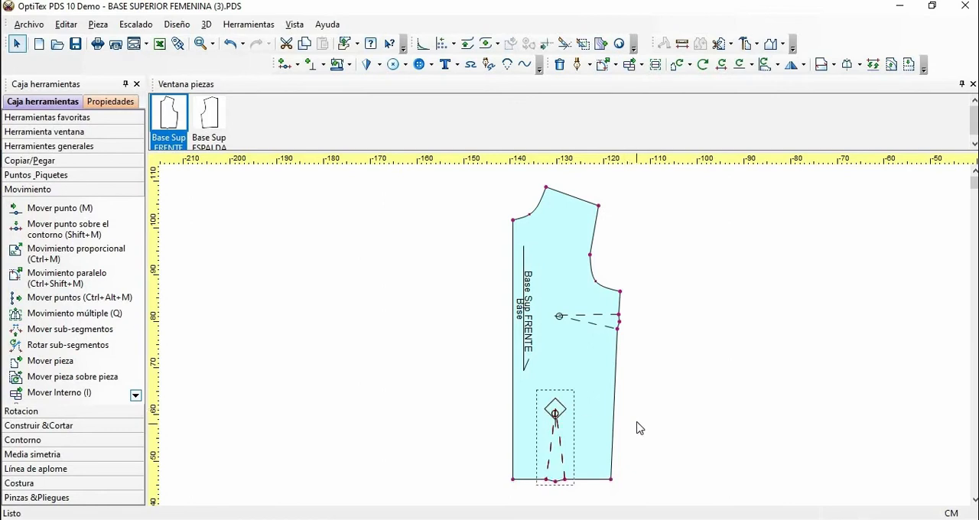
pyautogui.press('Delete')
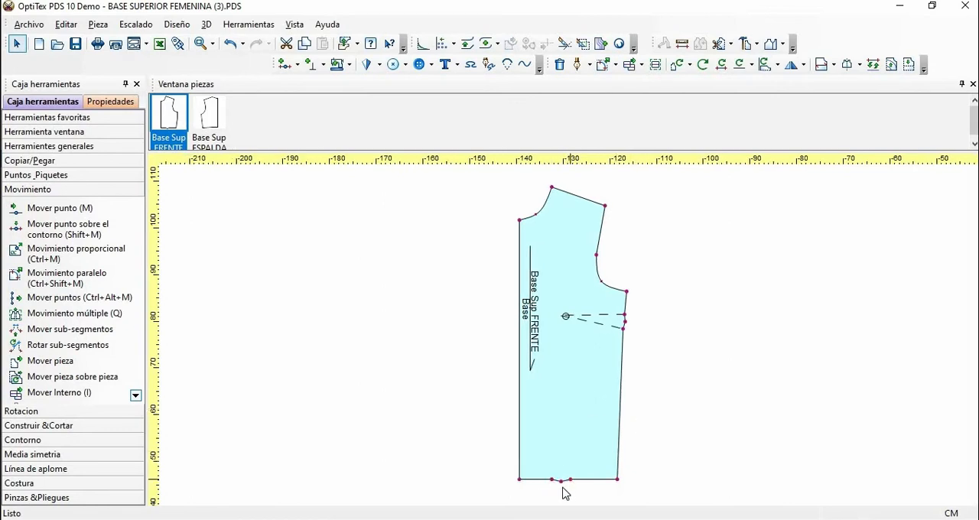
pyautogui.click(561, 483)
pyautogui.press('Delete')
pyautogui.click(553, 481)
pyautogui.press('Delete')
# Step: Insert a grading point on the side seam 18 cm from the hem corner and briefly check the segment lengths
pyautogui.press('o')
pyautogui.click(621, 462)
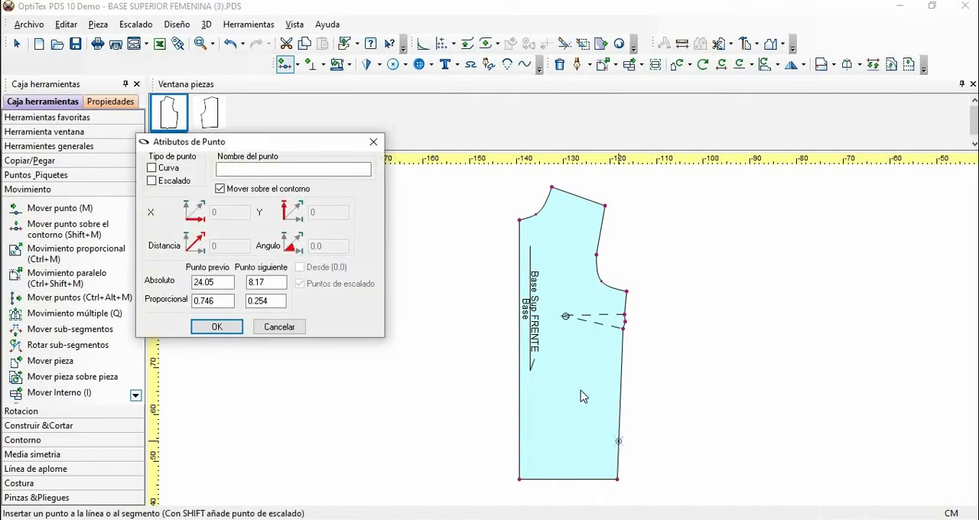
pyautogui.click(246, 282)
pyautogui.doubleClick(247, 281)
pyautogui.write('18')
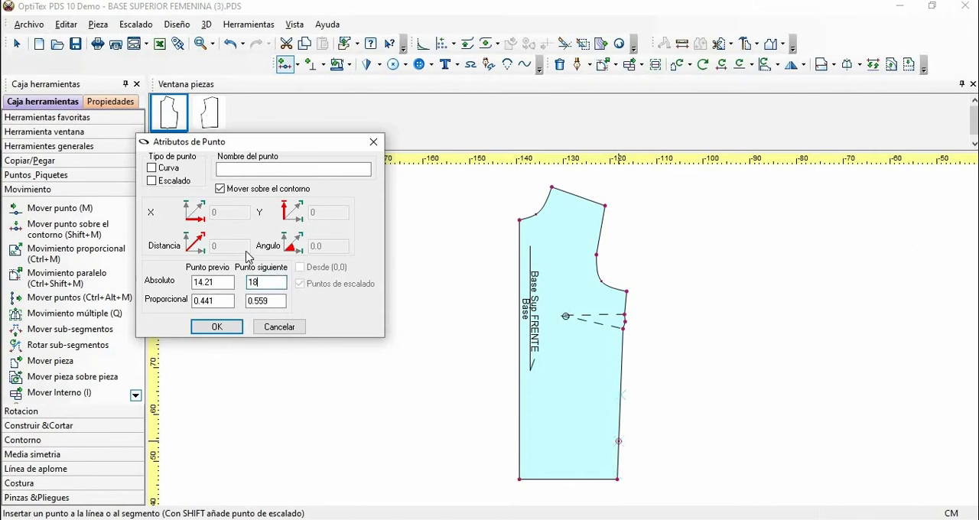
pyautogui.click(151, 180)
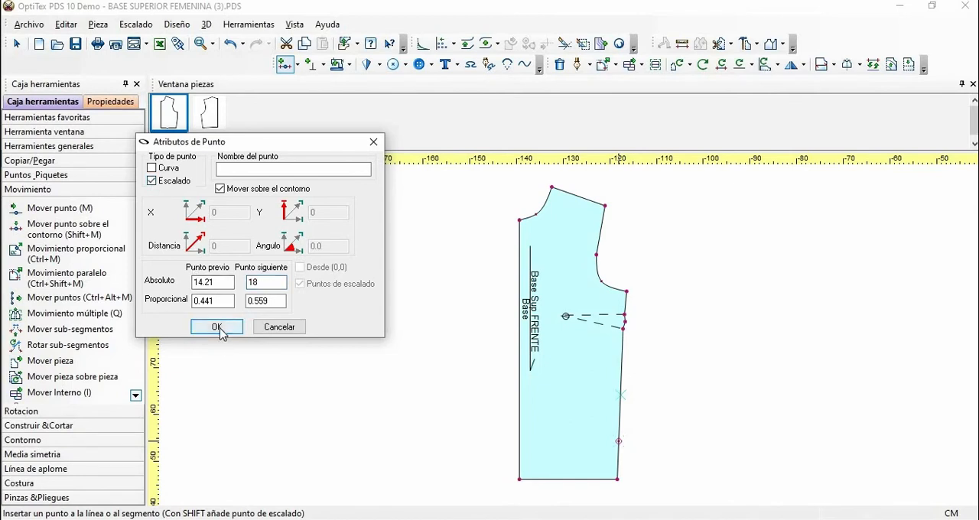
pyautogui.click(218, 329)
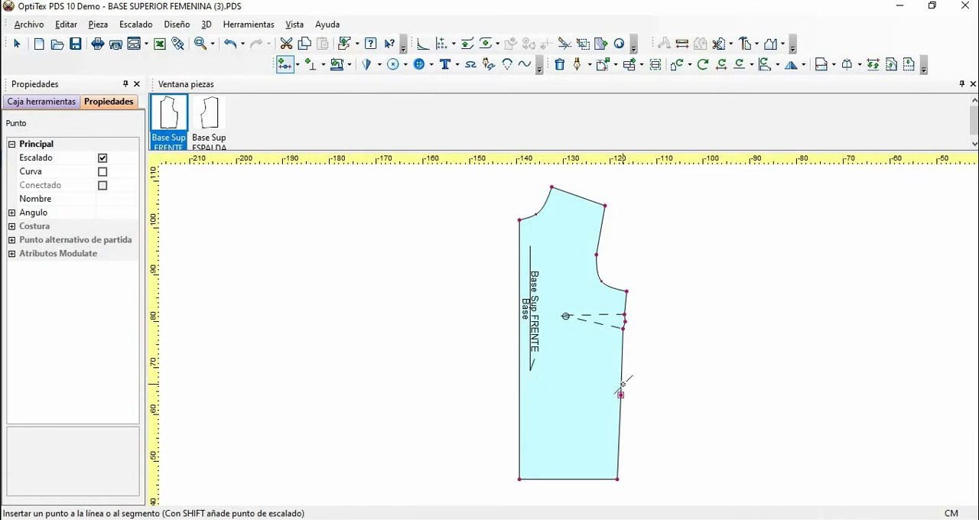
pyautogui.press('F11')
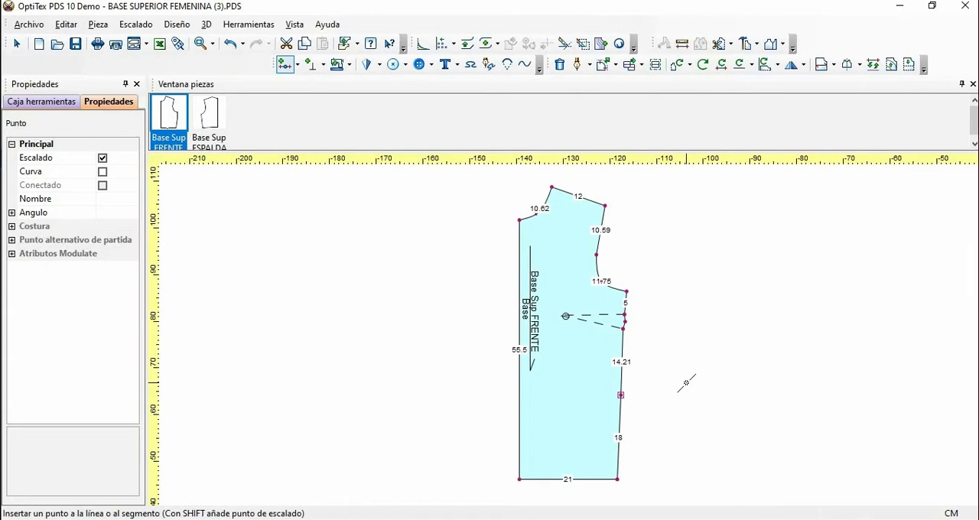
pyautogui.press('4')
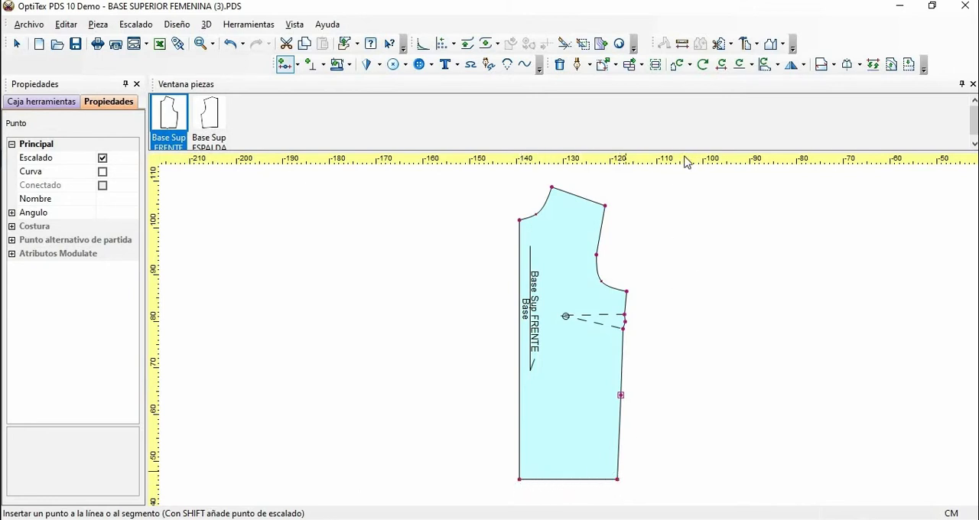
# Step: Measure the hem from the side corner to the centre front and set its length to 24.5 cm, extending with Primer horizontal
pyautogui.click(679, 64)
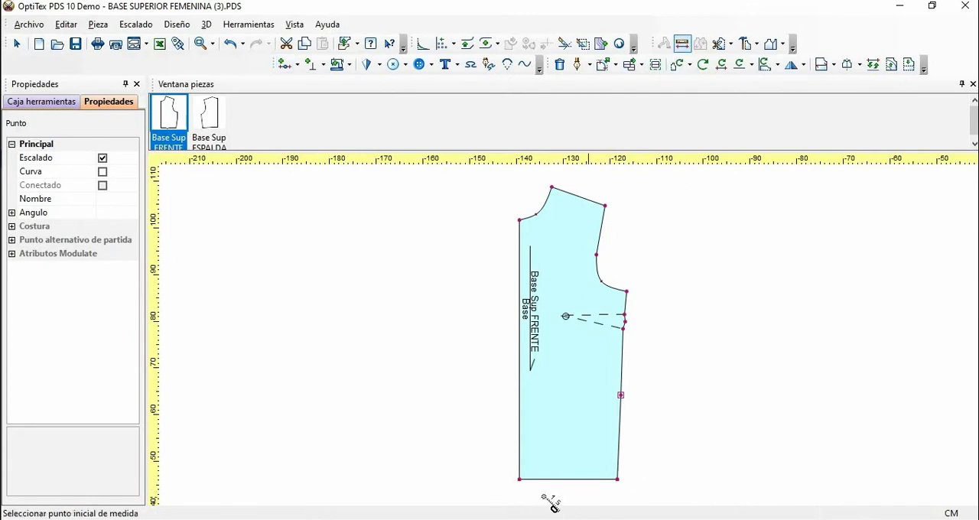
pyautogui.click(617, 479)
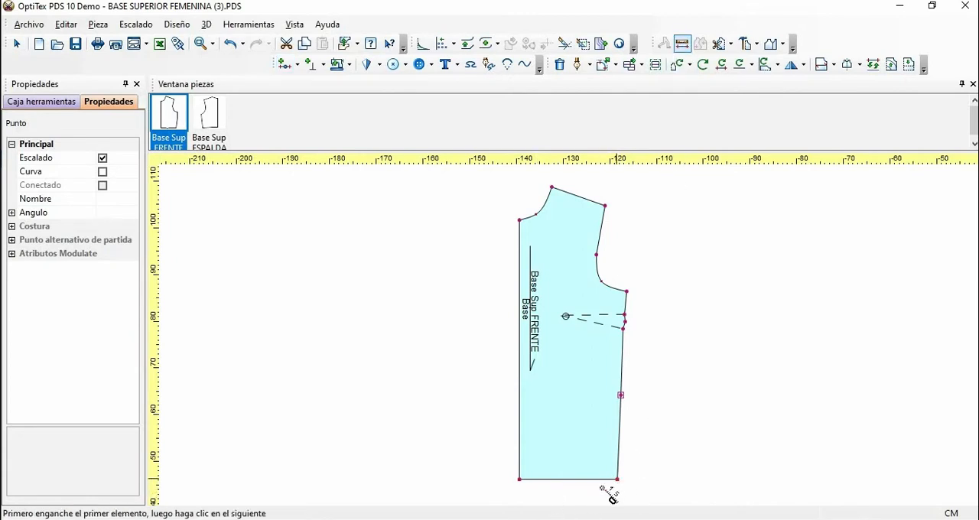
pyautogui.click(520, 480)
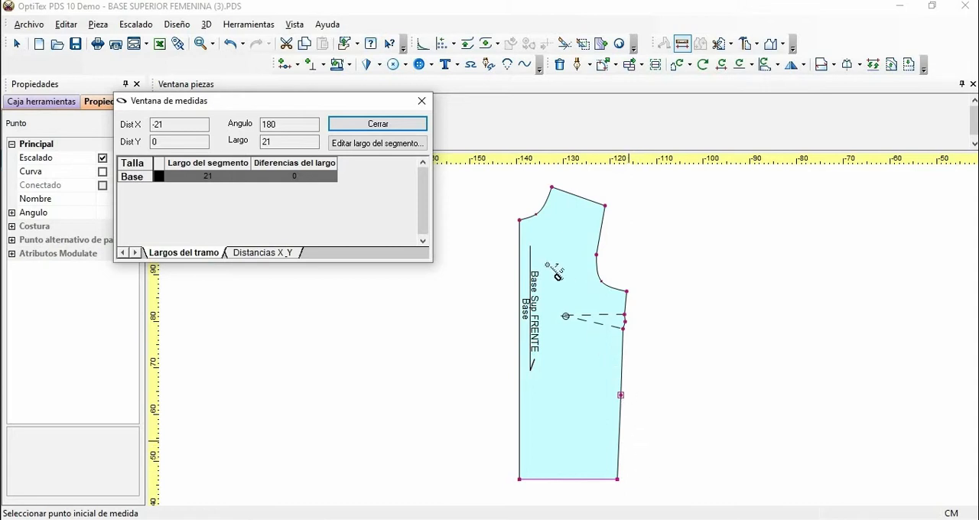
pyautogui.click(377, 143)
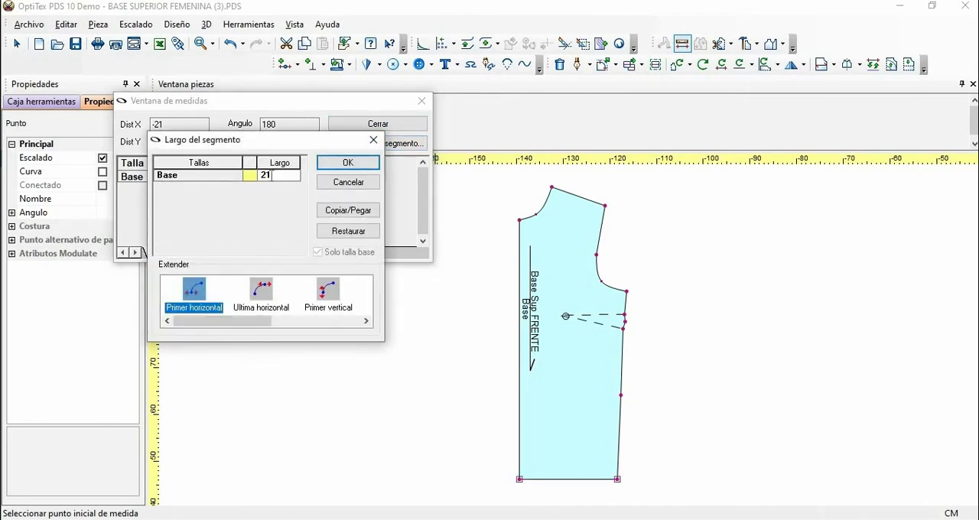
pyautogui.click(296, 177)
pyautogui.moveTo(252, 176); pyautogui.dragTo(254, 174)
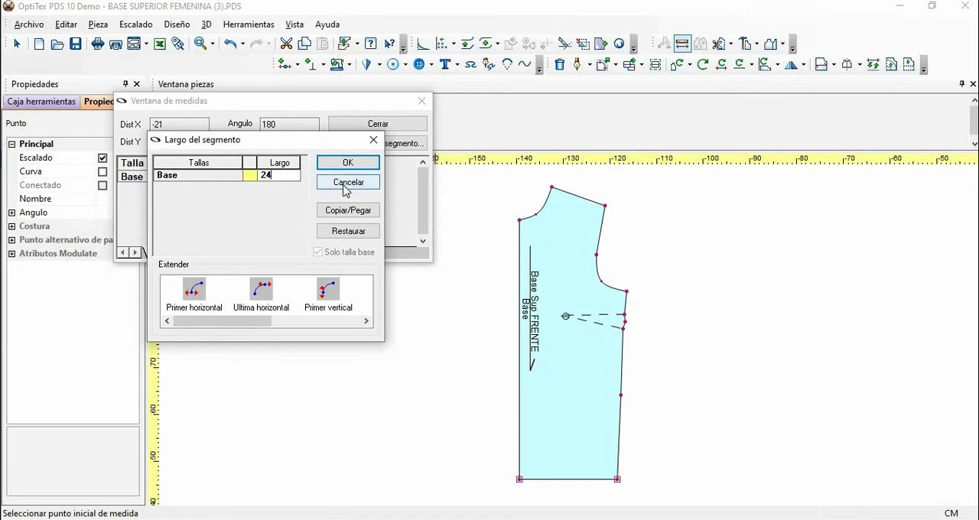
pyautogui.write('24.5')
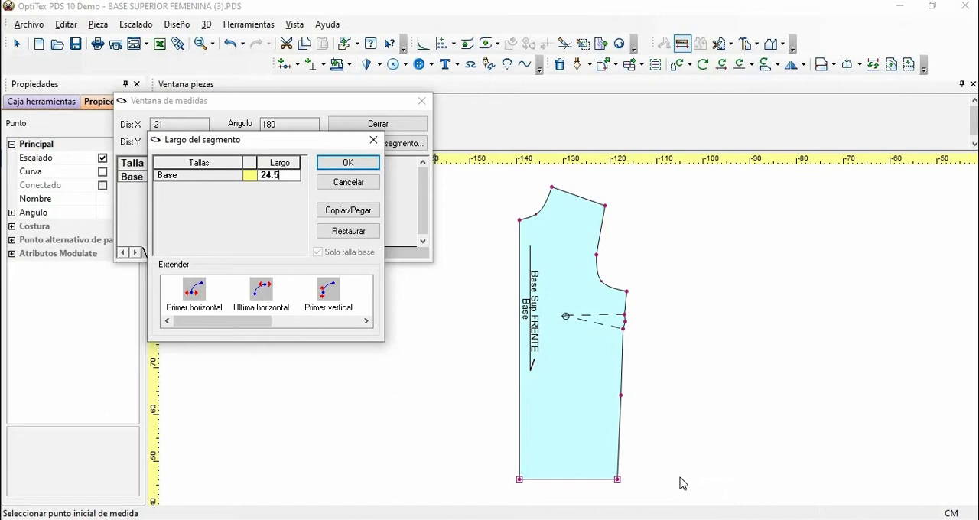
pyautogui.click(198, 303)
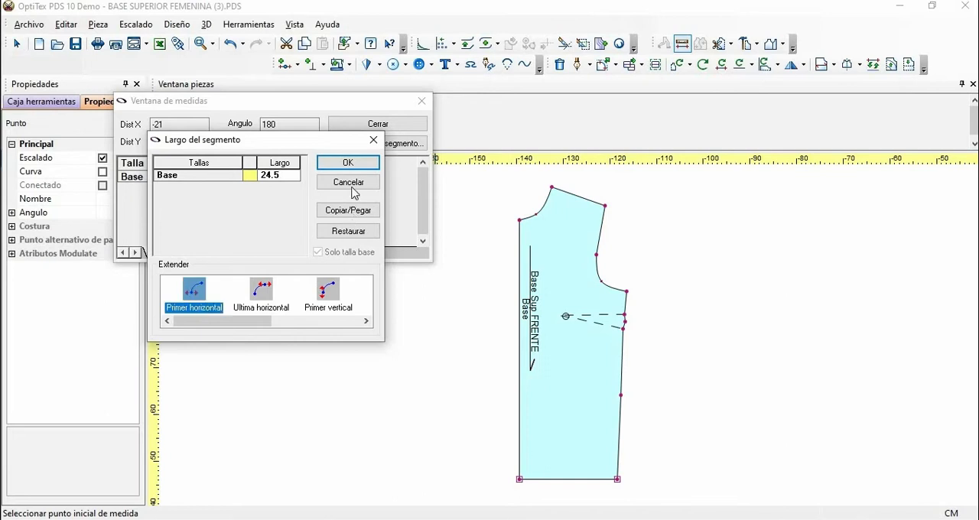
pyautogui.click(349, 164)
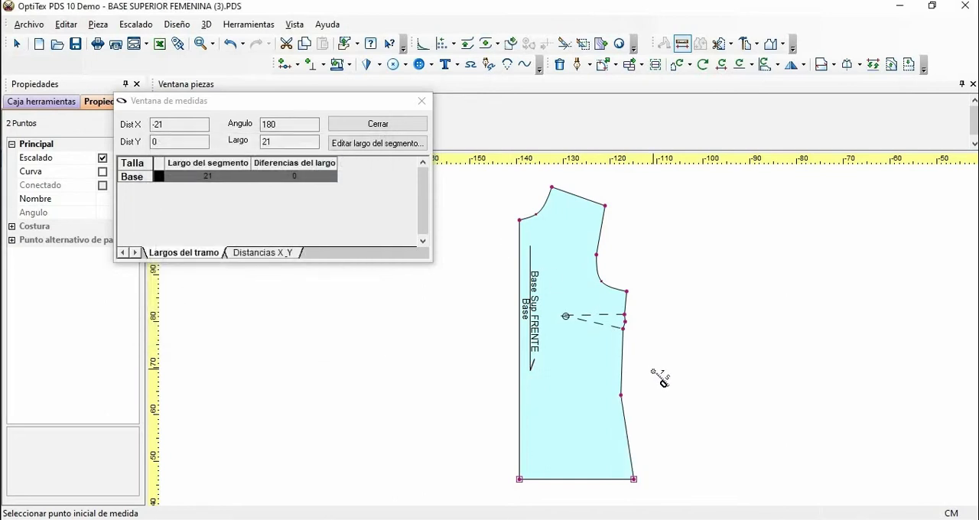
pyautogui.click(421, 103)
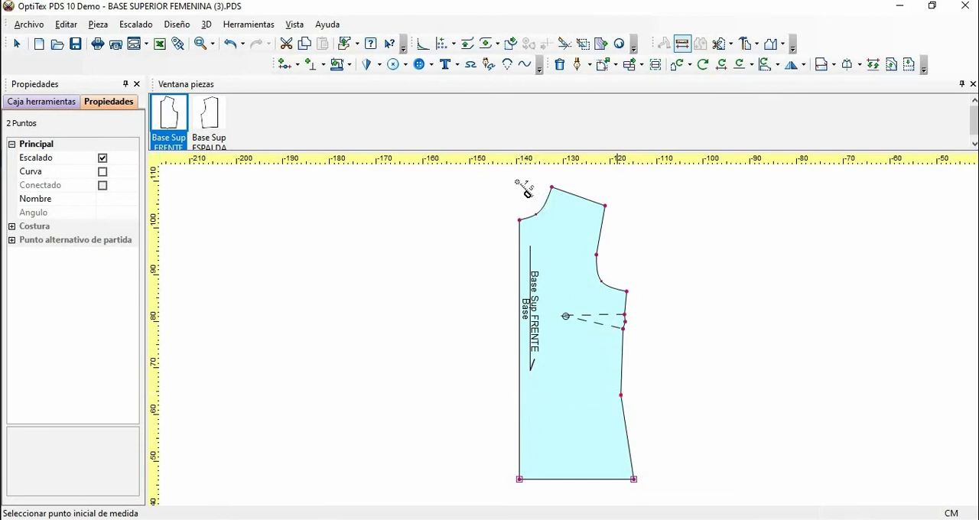
pyautogui.click(378, 65)
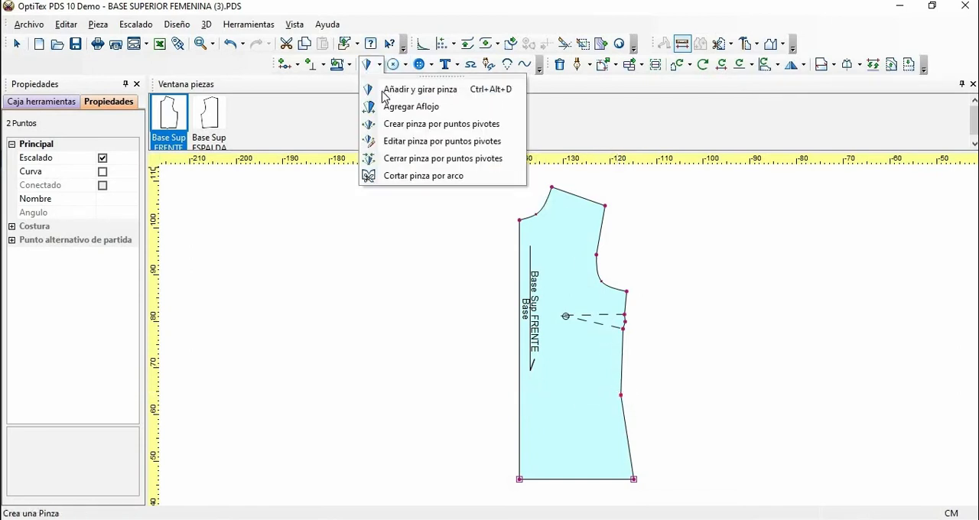
pyautogui.click(420, 89)
pyautogui.click(572, 395)
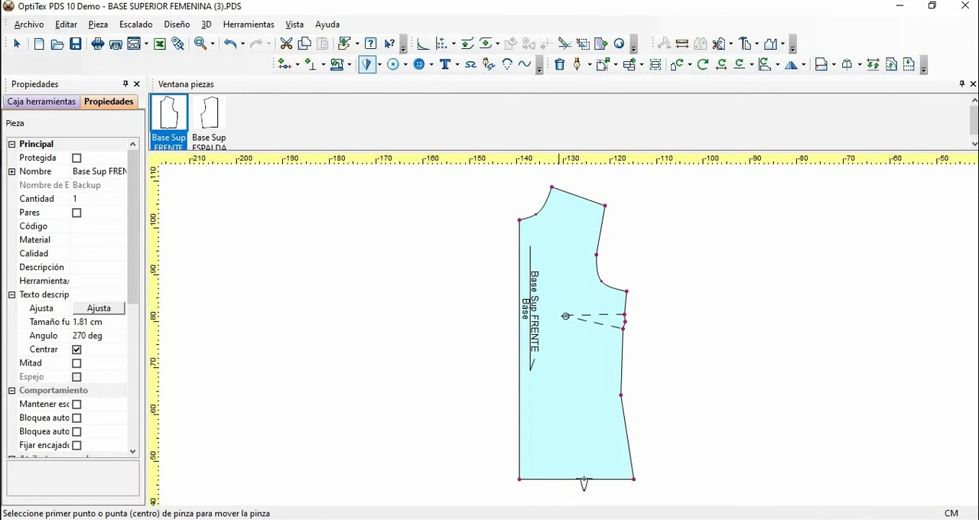
pyautogui.click(622, 358)
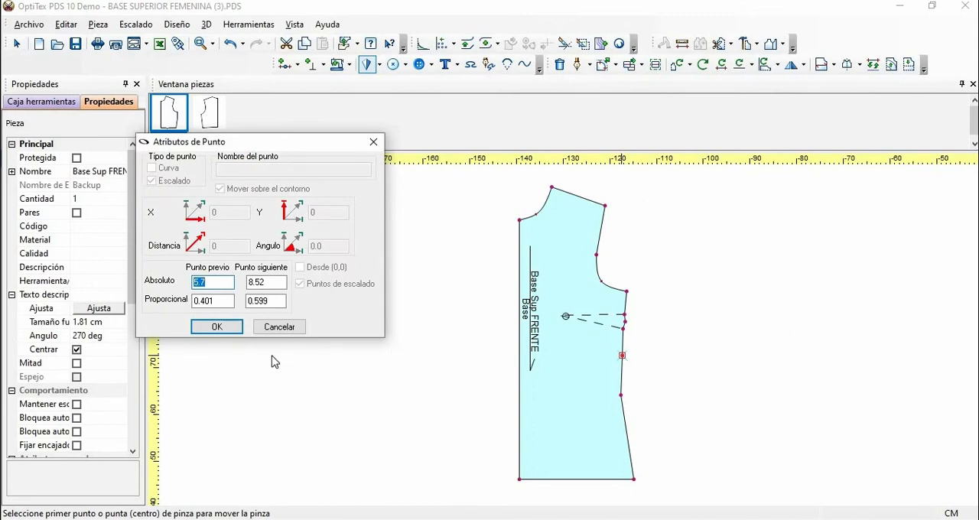
pyautogui.click(229, 329)
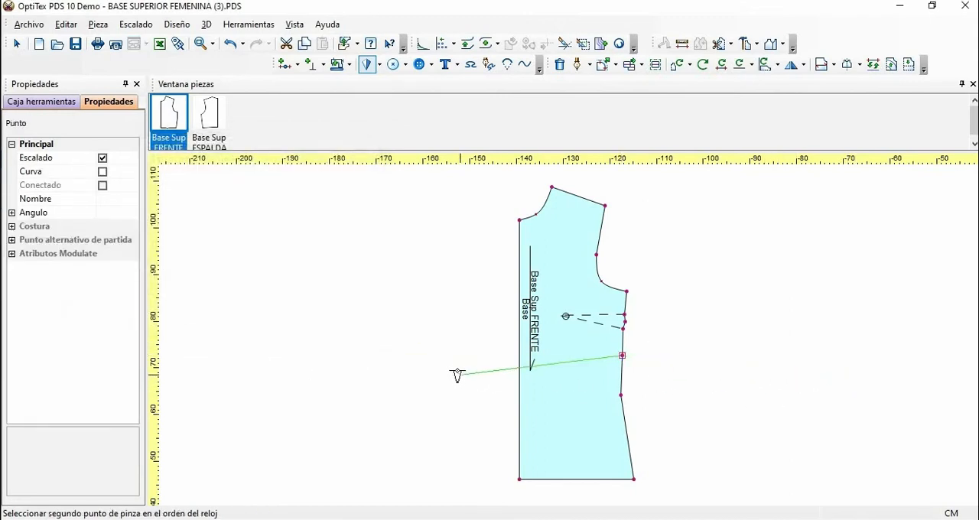
pyautogui.rightClick(449, 360)
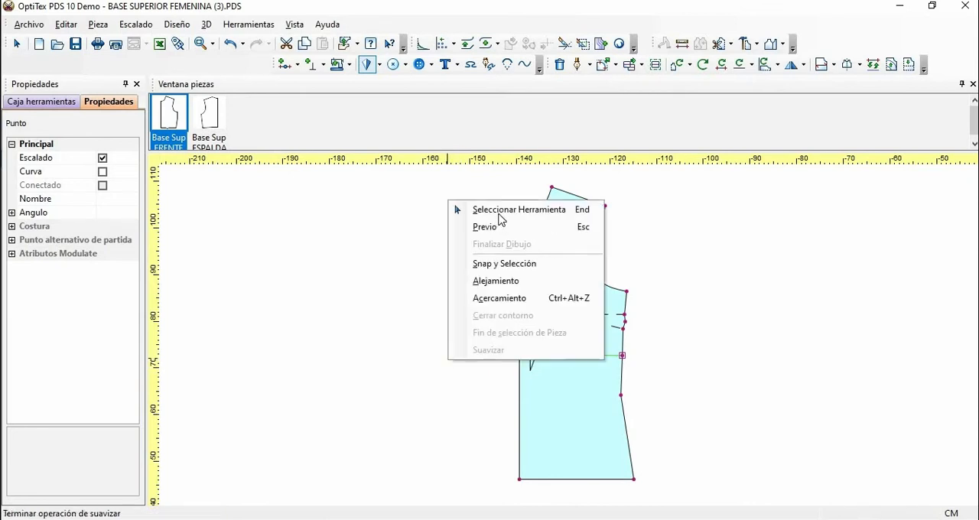
pyautogui.click(498, 209)
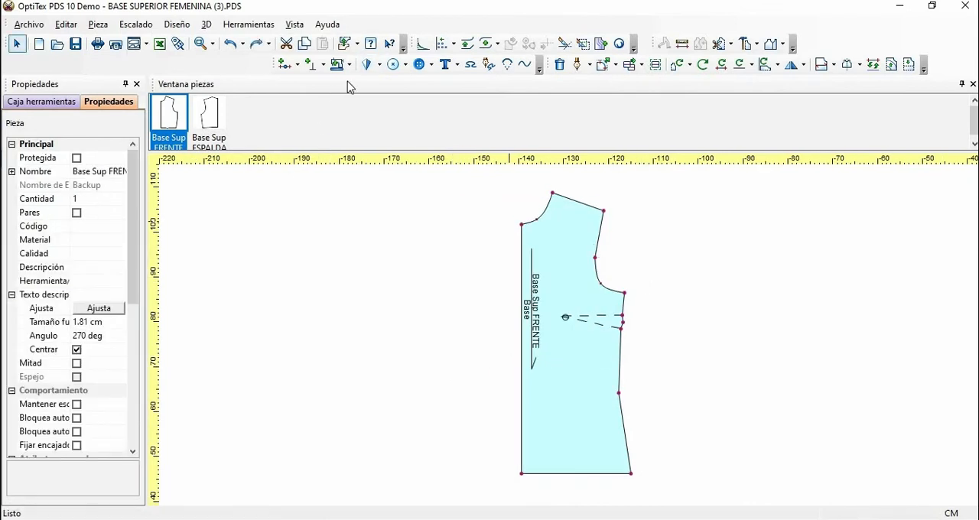
pyautogui.click(378, 64)
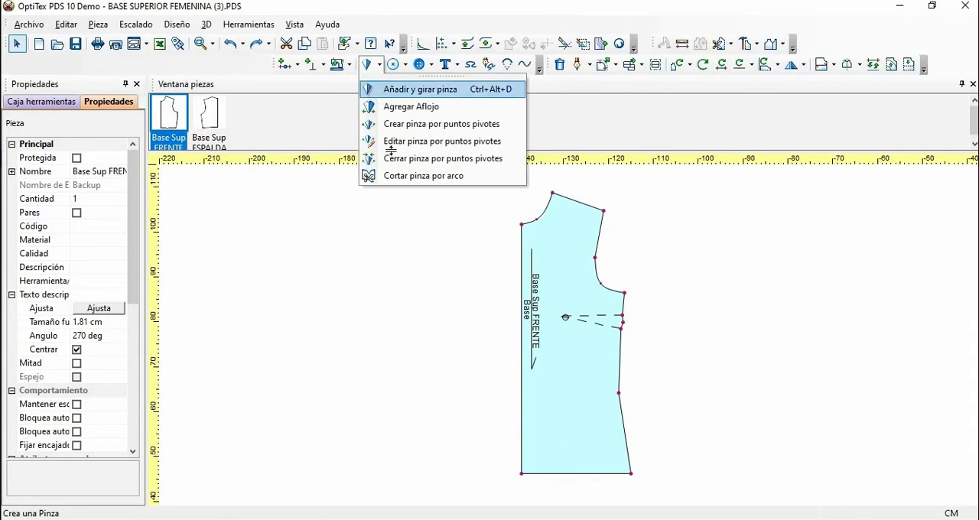
pyautogui.click(391, 90)
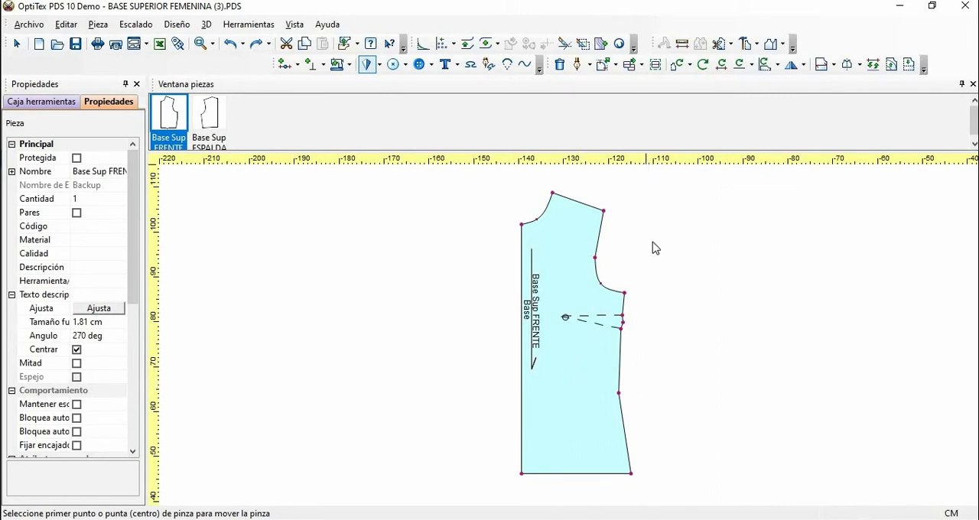
pyautogui.press('Escape')
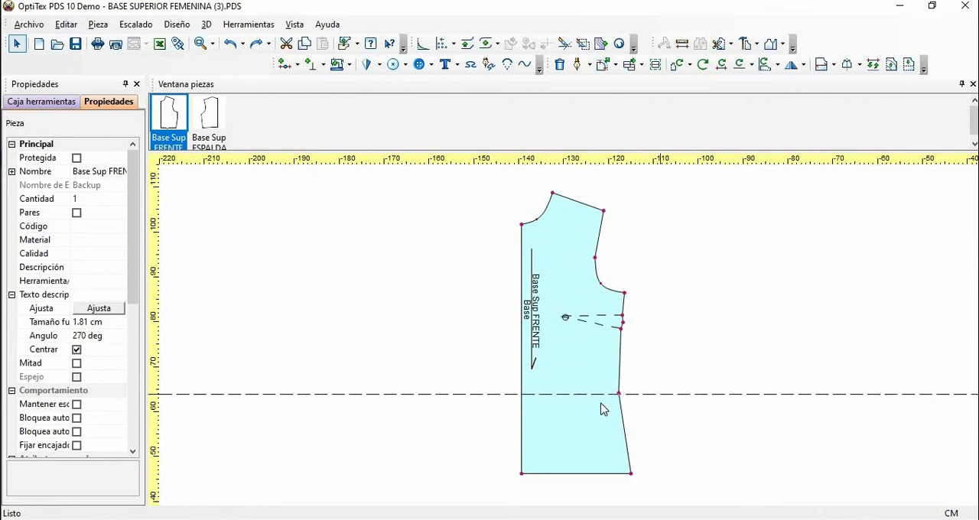
# Step: Insert a grading point on the centre front where the waist-level guide crosses it, and remove the guide
pyautogui.click(526, 395)
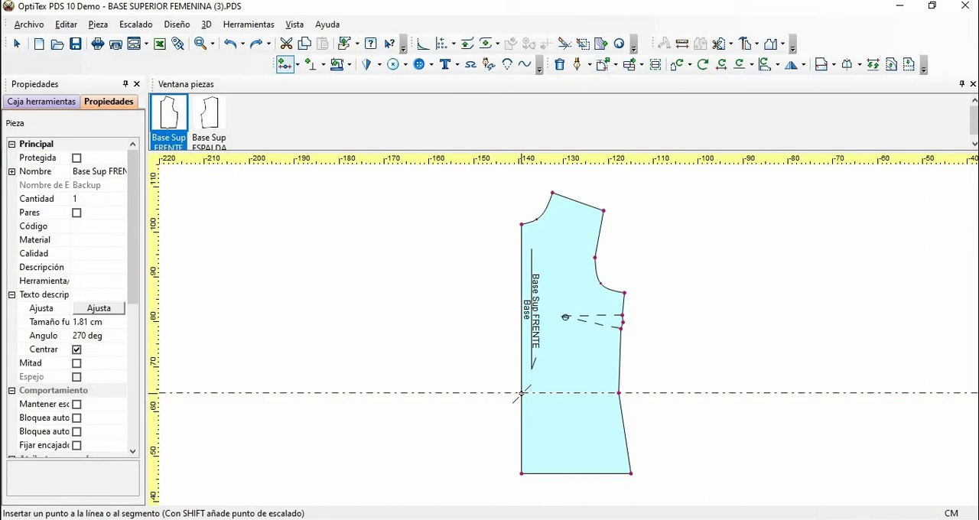
pyautogui.click(522, 403)
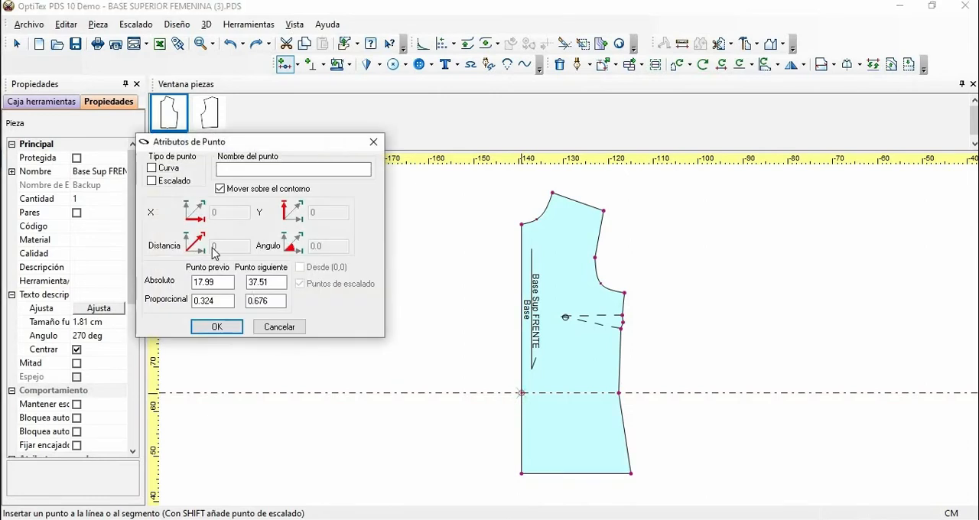
pyautogui.click(152, 180)
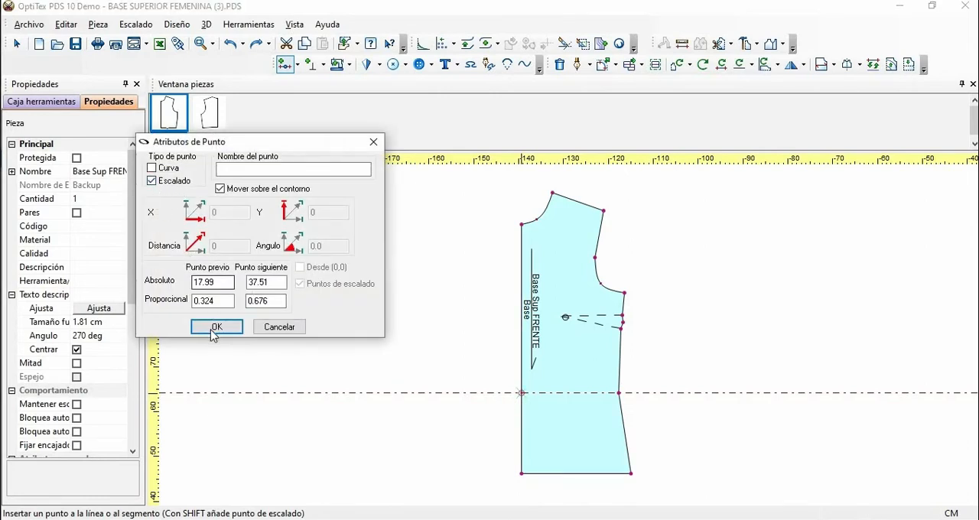
pyautogui.click(217, 327)
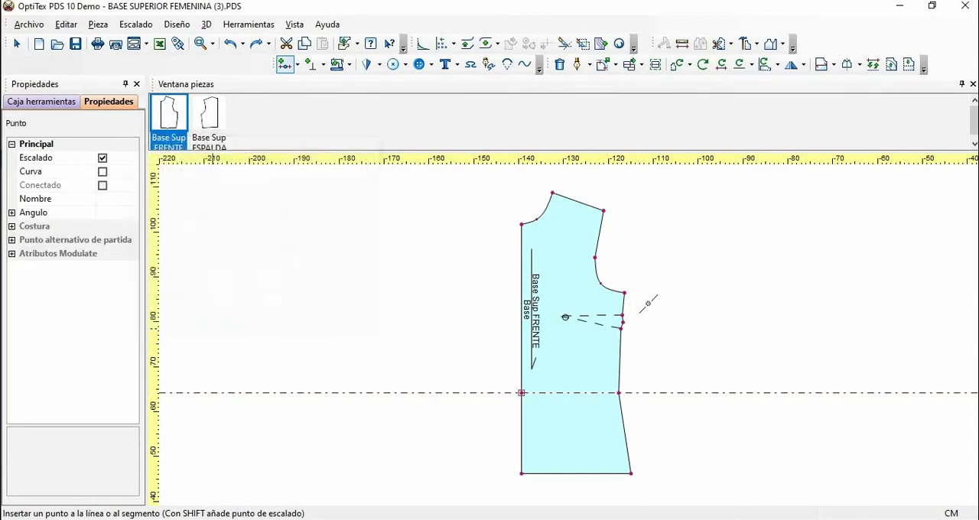
pyautogui.rightClick(672, 246)
pyautogui.click(683, 252)
pyautogui.click(689, 402)
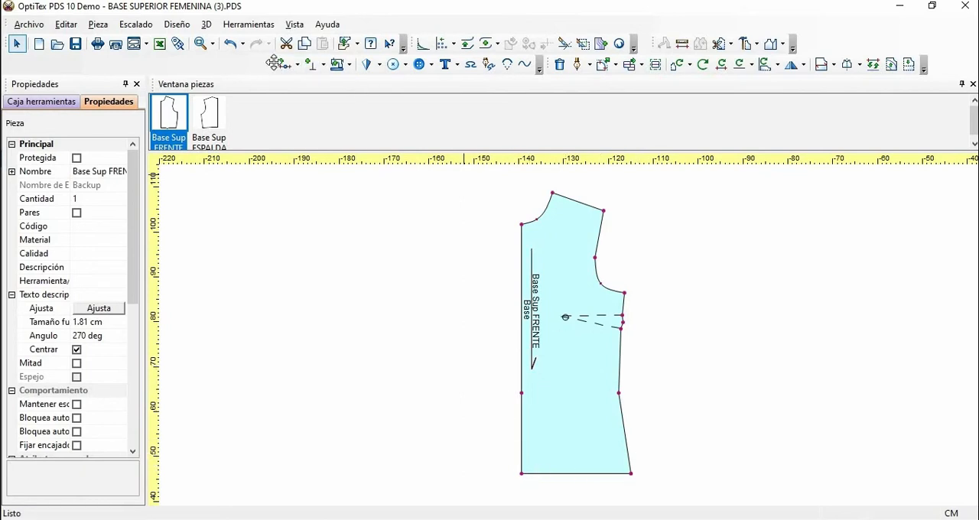
# Step: Float the Insertar tools and create a button mark 7 cm horizontally and 0 vertically from the centre-front waist point
pyautogui.moveTo(273, 62); pyautogui.dragTo(295, 119)
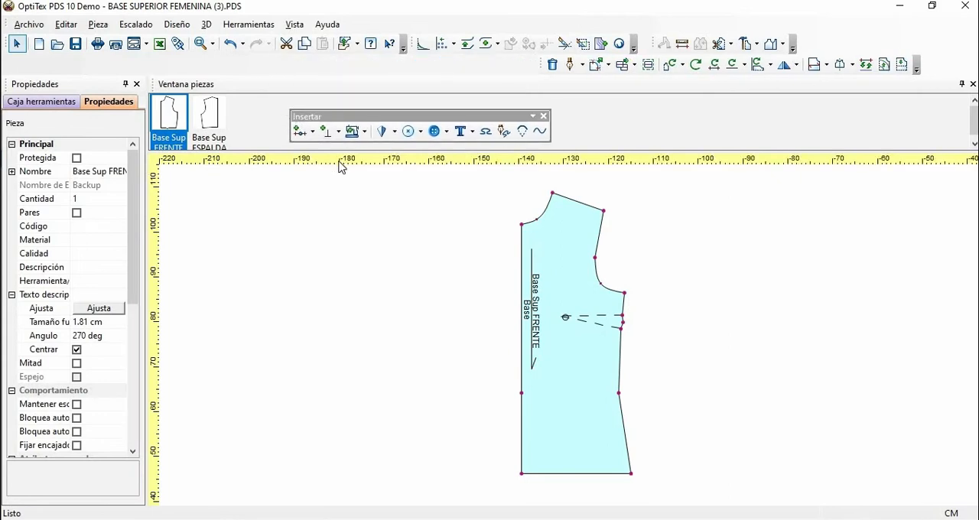
pyautogui.click(448, 135)
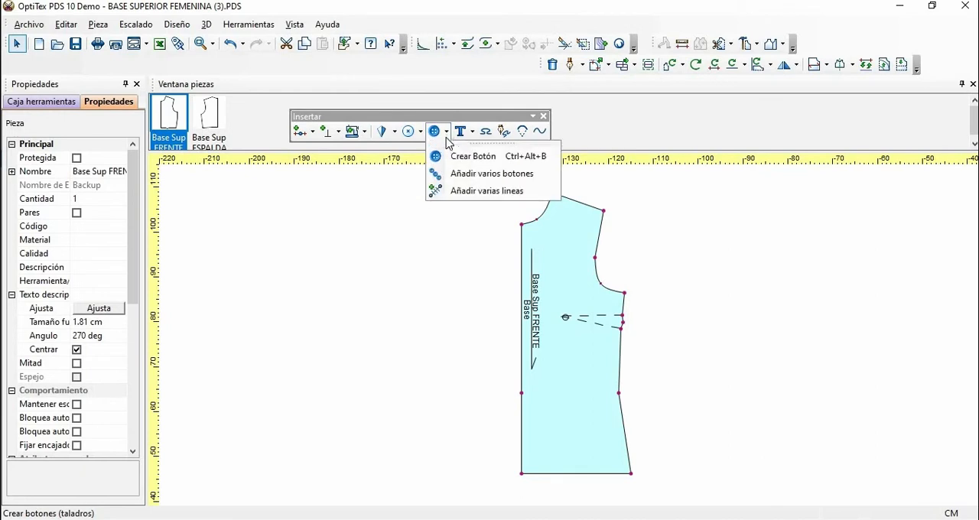
pyautogui.click(448, 156)
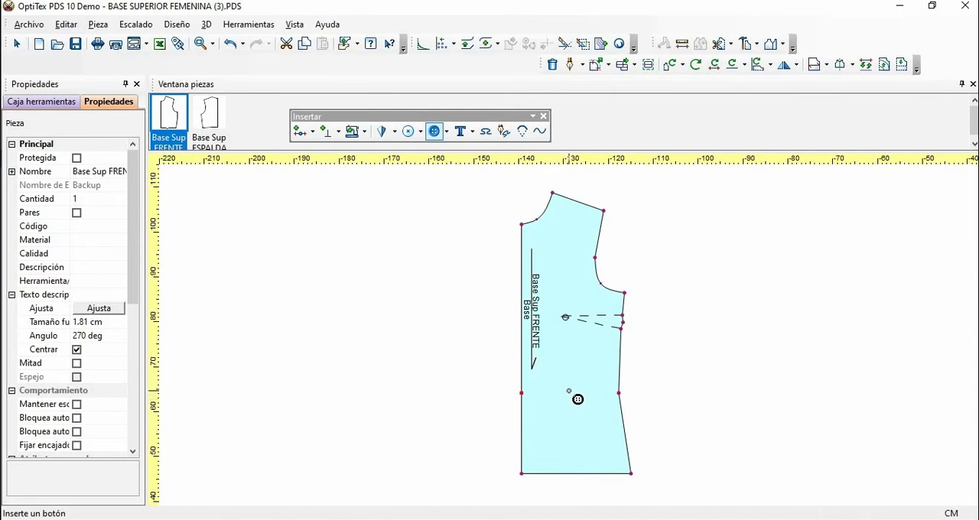
pyautogui.click(523, 394)
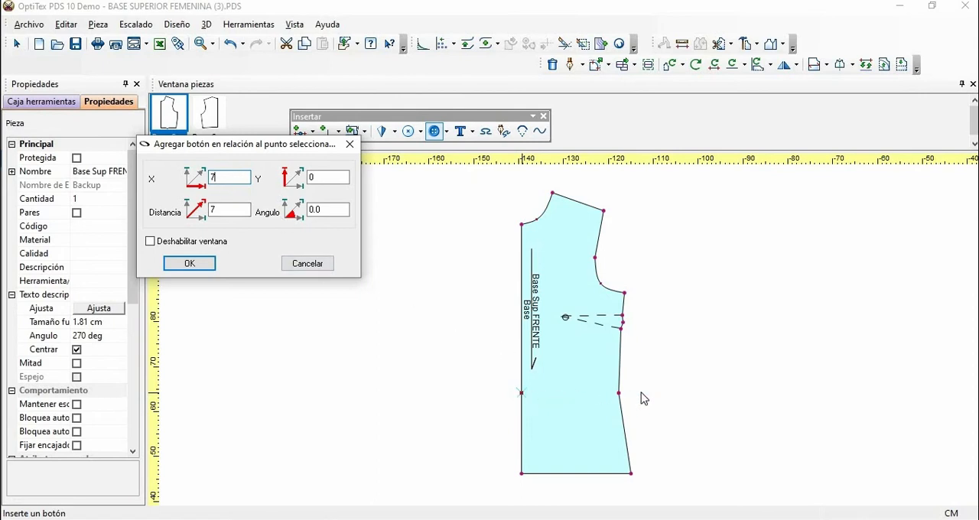
pyautogui.click(179, 266)
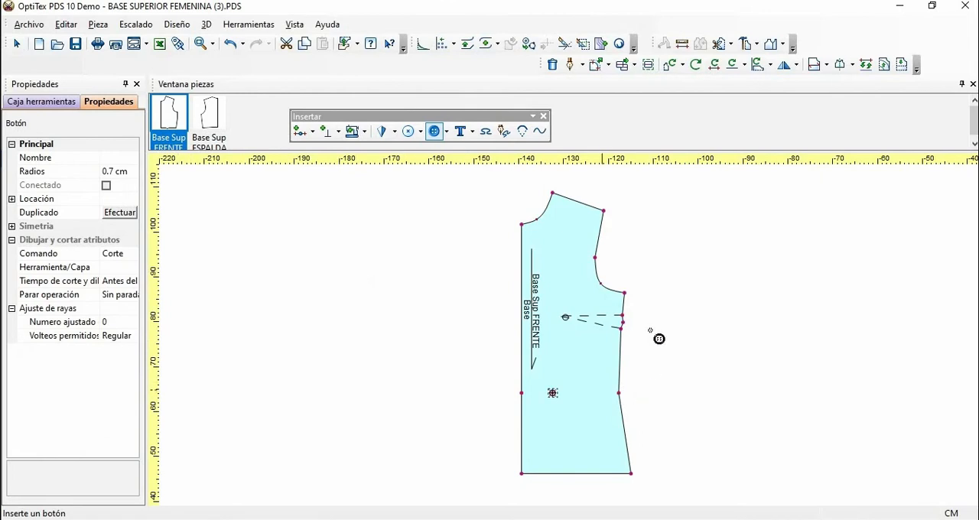
pyautogui.rightClick(665, 292)
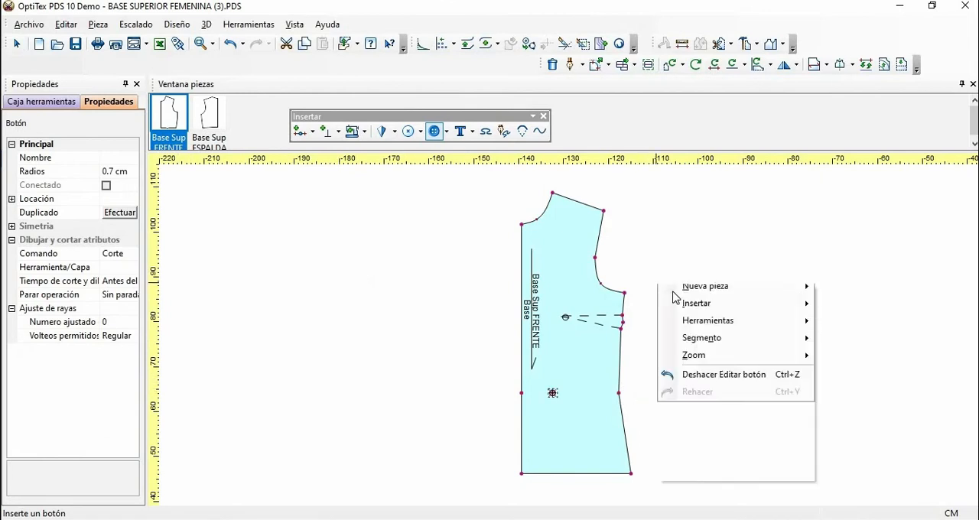
pyautogui.press('Escape')
pyautogui.click(558, 403)
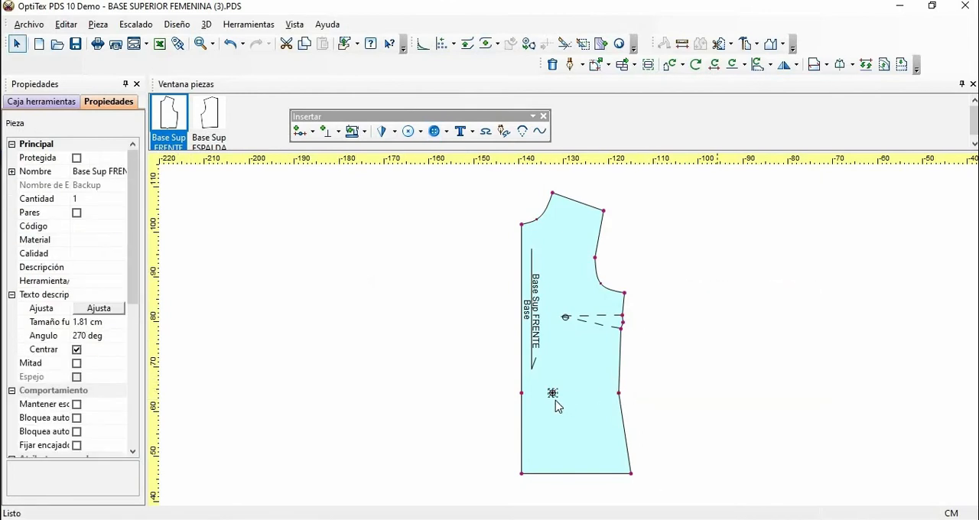
# Step: Set the waist-level button mark's radius to 0.05 cm
pyautogui.click(553, 394)
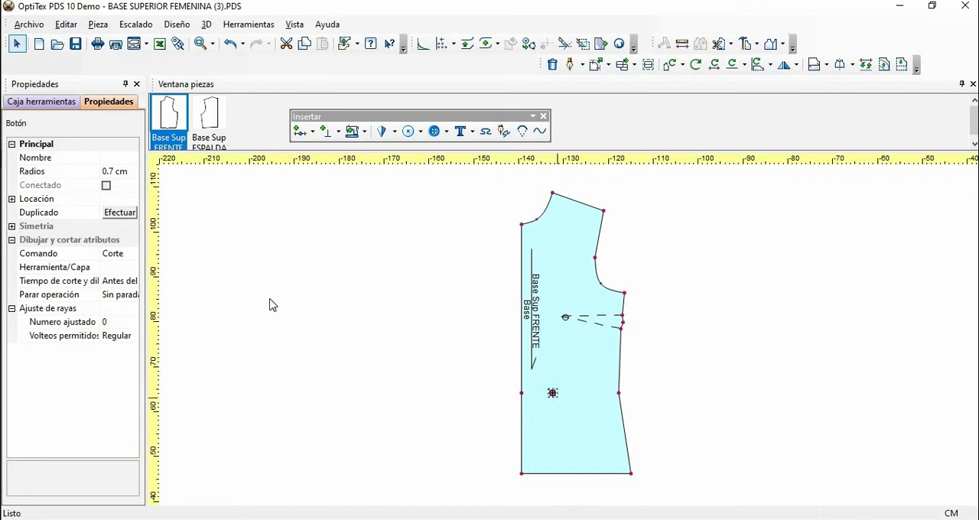
pyautogui.click(113, 172)
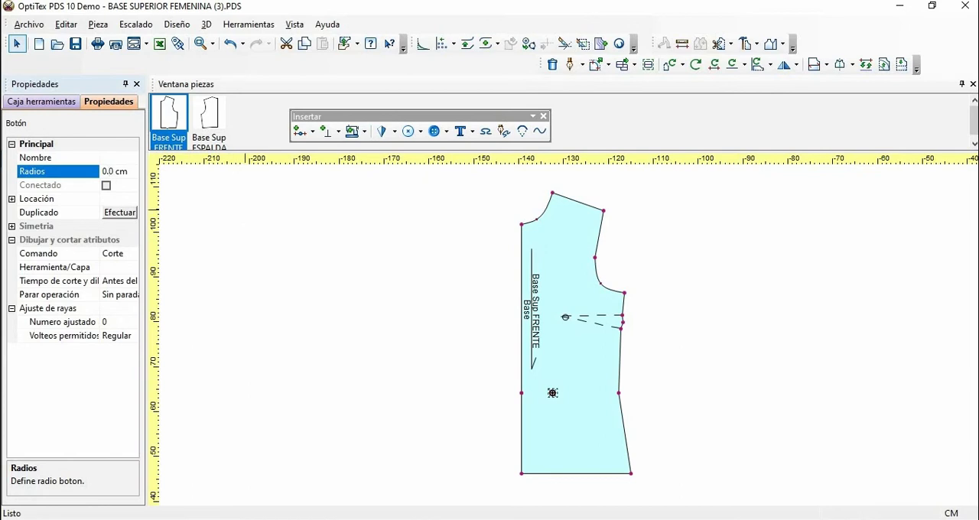
pyautogui.write('5')
pyautogui.press('Return')
# Step: Set the radius of the button mark at waist level to 0.5 cm
pyautogui.click(213, 45)
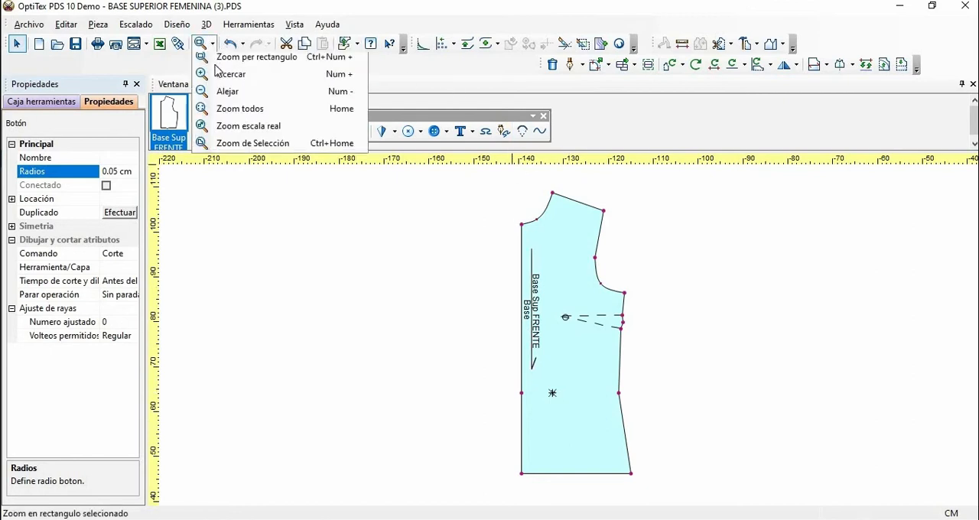
pyautogui.click(245, 58)
pyautogui.moveTo(494, 369); pyautogui.dragTo(650, 485)
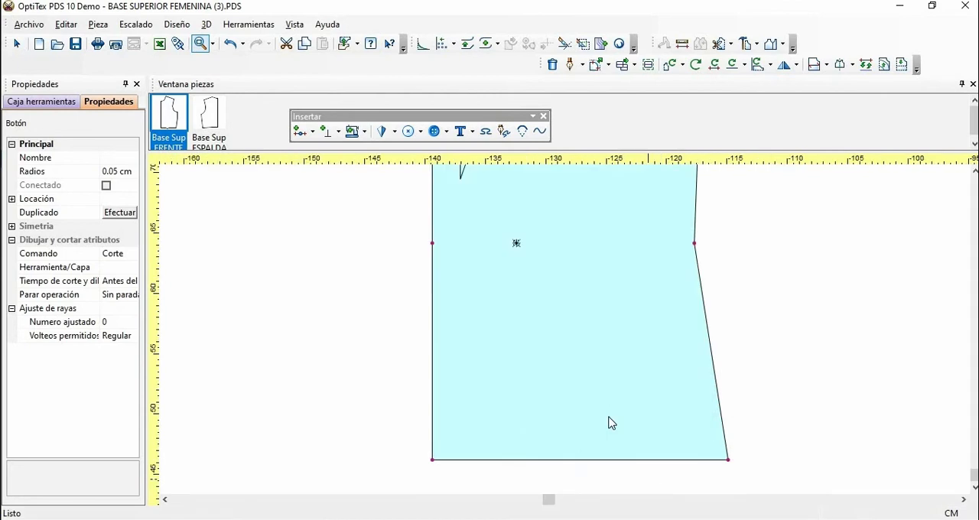
pyautogui.click(558, 265)
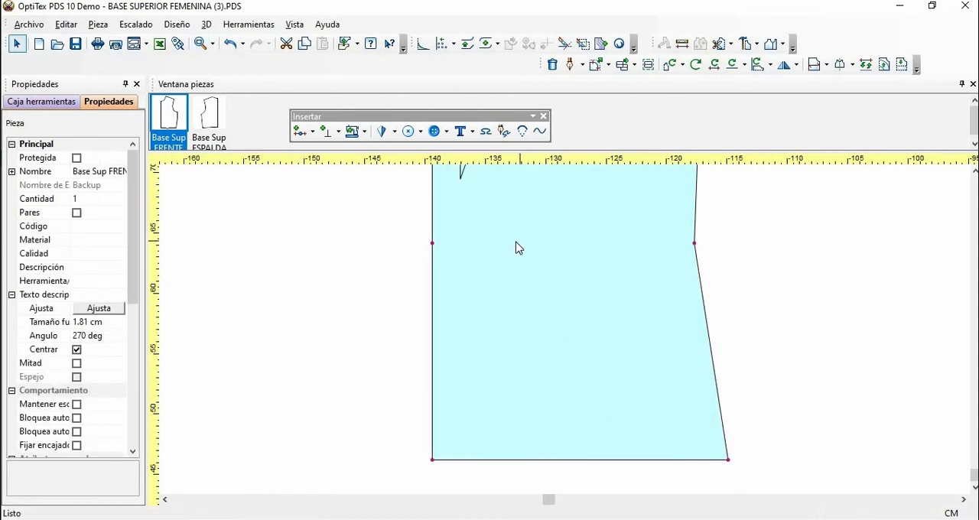
pyautogui.click(516, 243)
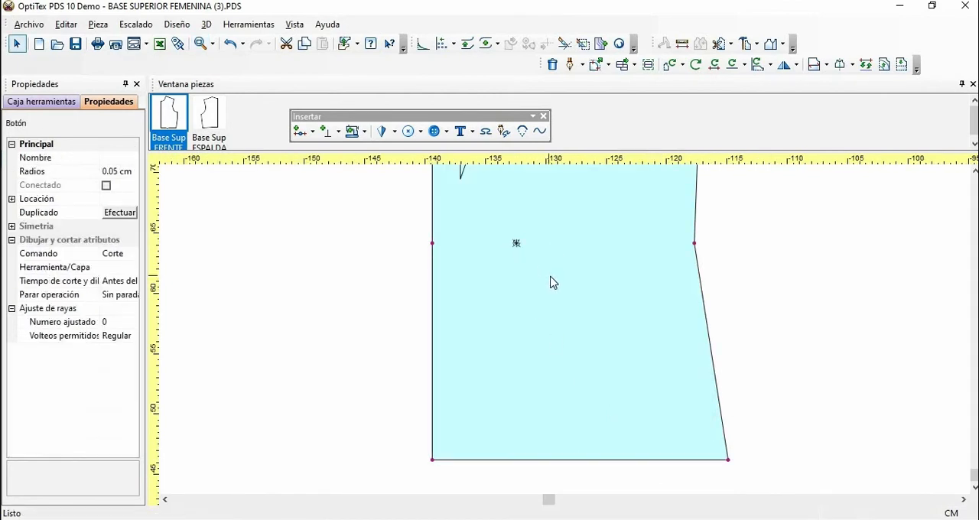
pyautogui.click(117, 171)
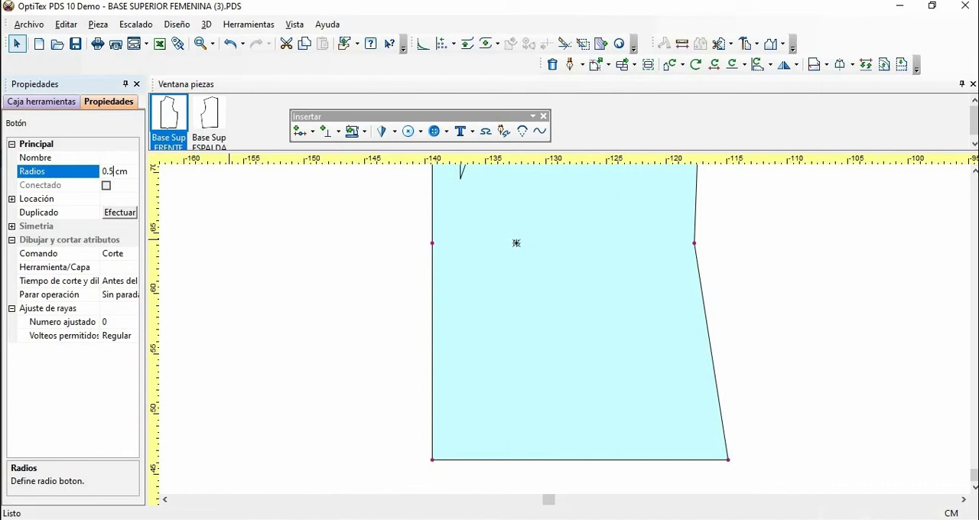
pyautogui.press('Return')
pyautogui.click(522, 280)
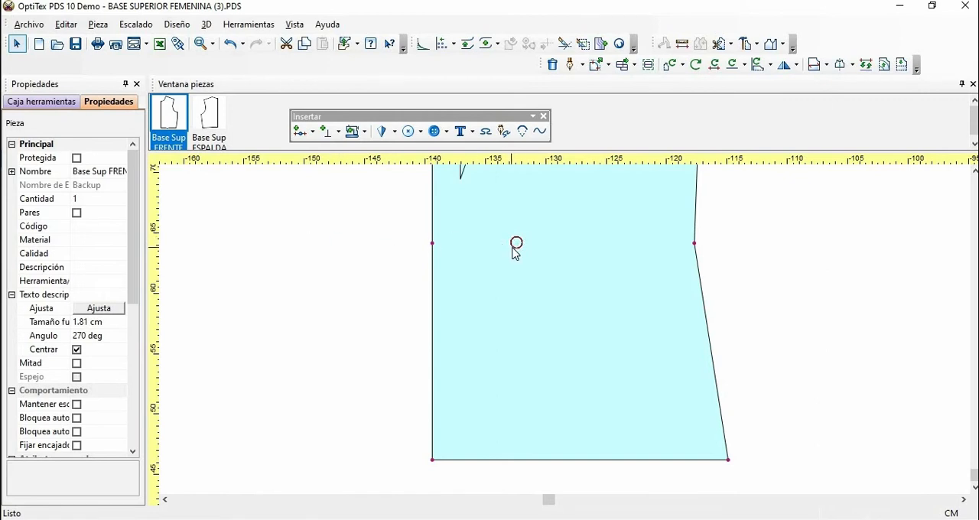
# Step: Set the button mark's drawing and cutting command to Dibujo
pyautogui.click(516, 245)
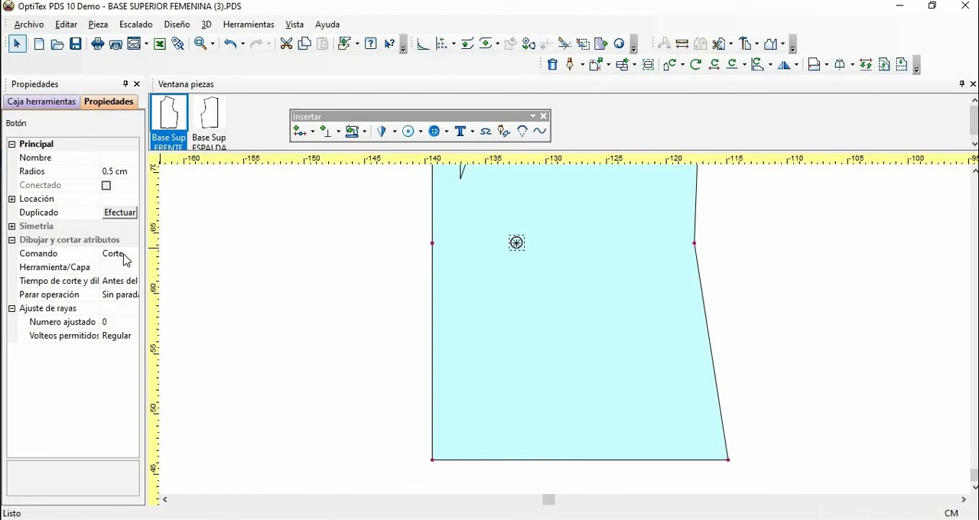
pyautogui.click(130, 255)
pyautogui.click(133, 255)
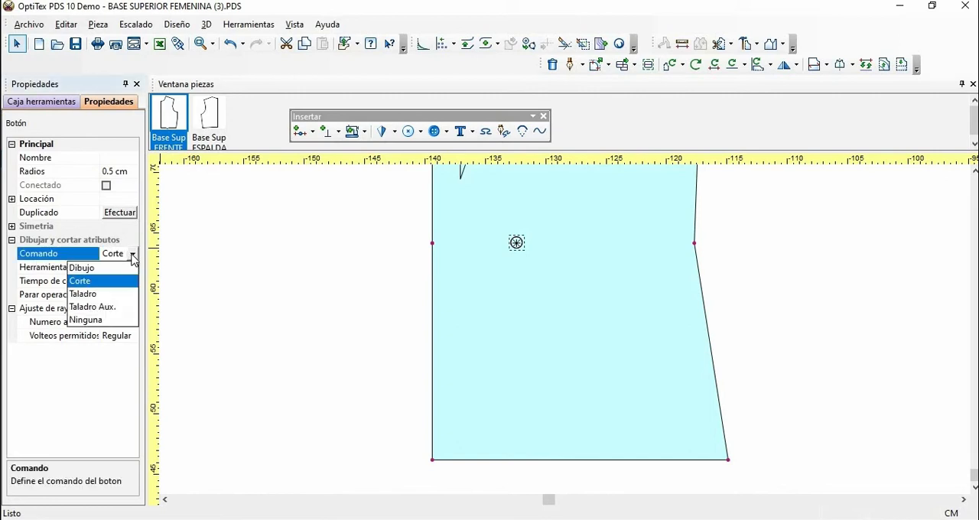
pyautogui.click(100, 267)
pyautogui.click(552, 280)
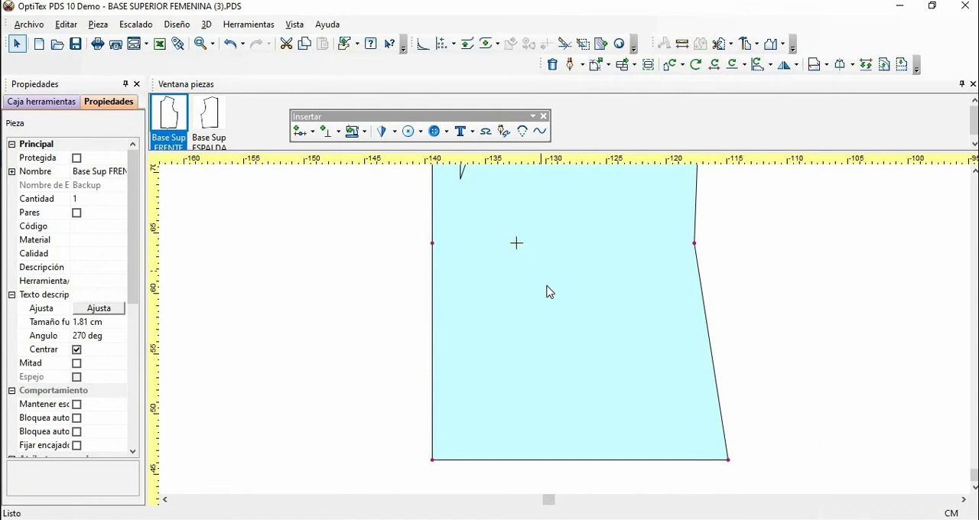
# Step: Try Taladro as the drawing and cutting command of the button mark
pyautogui.click(516, 243)
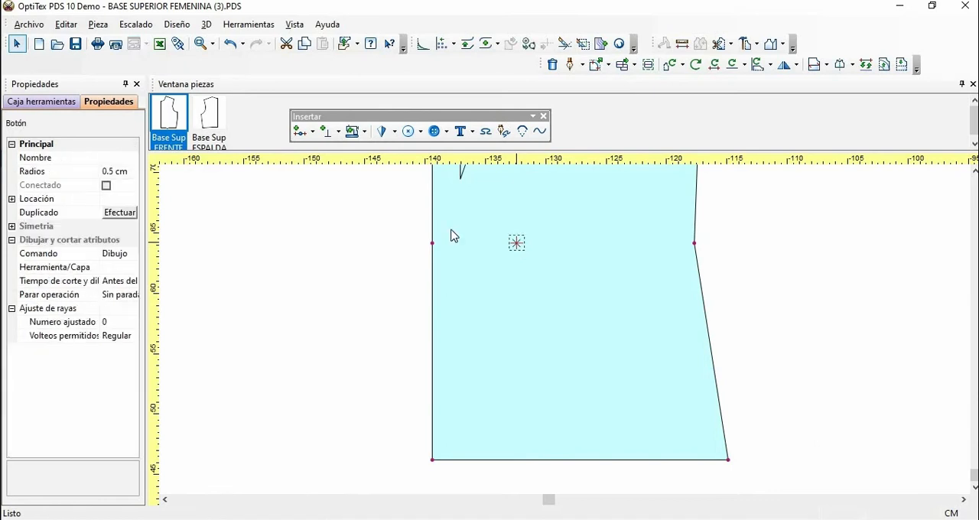
pyautogui.click(134, 259)
pyautogui.click(133, 254)
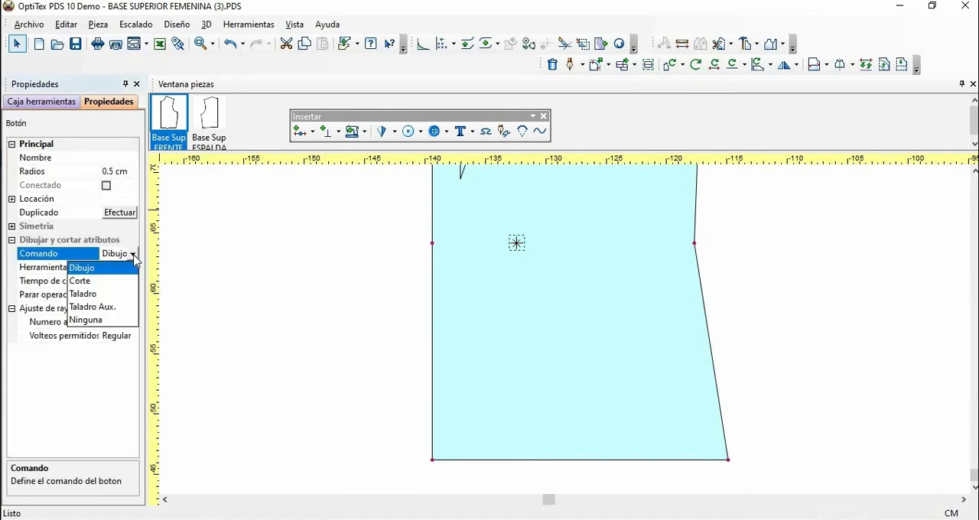
pyautogui.click(94, 295)
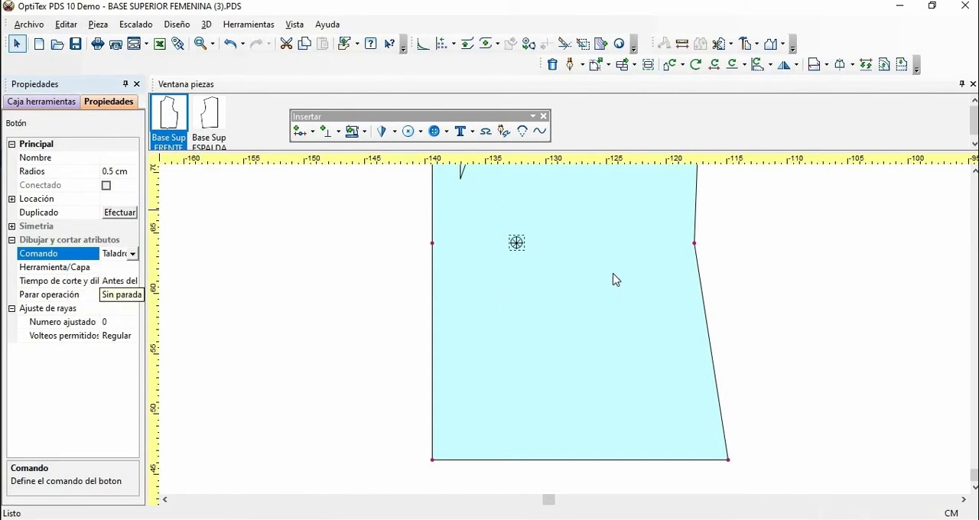
pyautogui.click(557, 303)
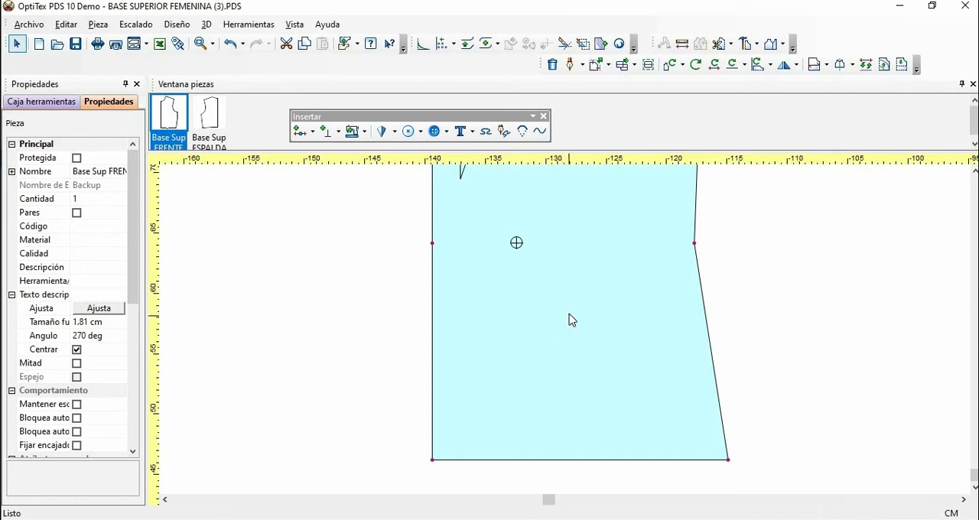
# Step: Change the button mark's command back to Dibujo and deselect the mark
pyautogui.click(517, 245)
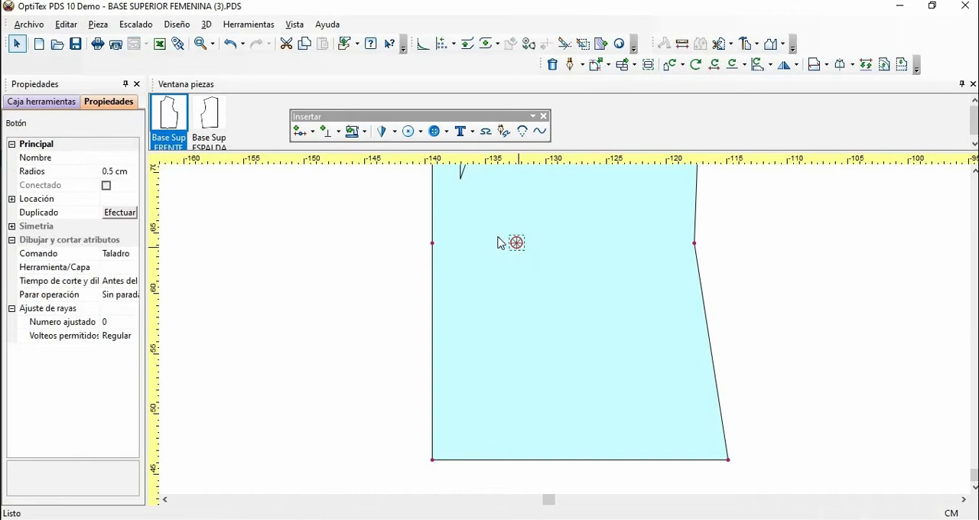
pyautogui.click(132, 257)
pyautogui.click(132, 254)
pyautogui.click(111, 268)
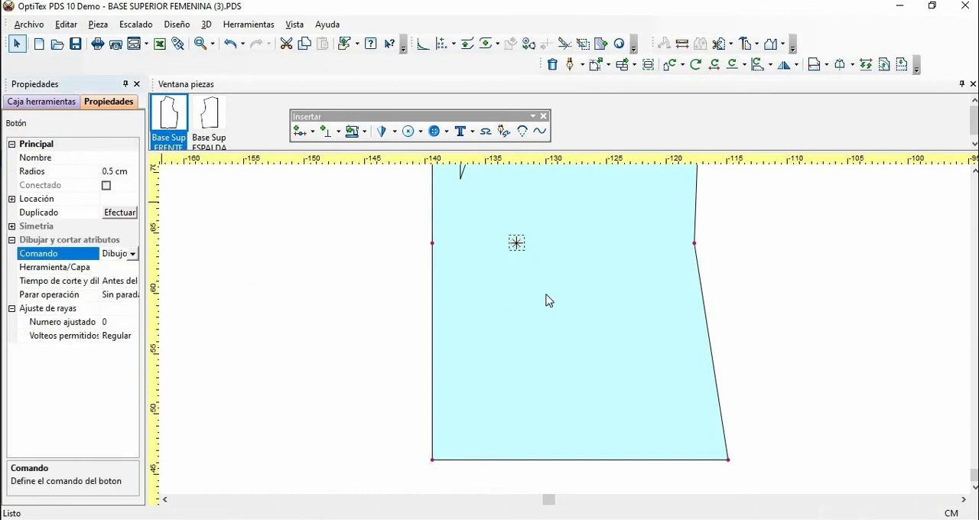
pyautogui.click(546, 260)
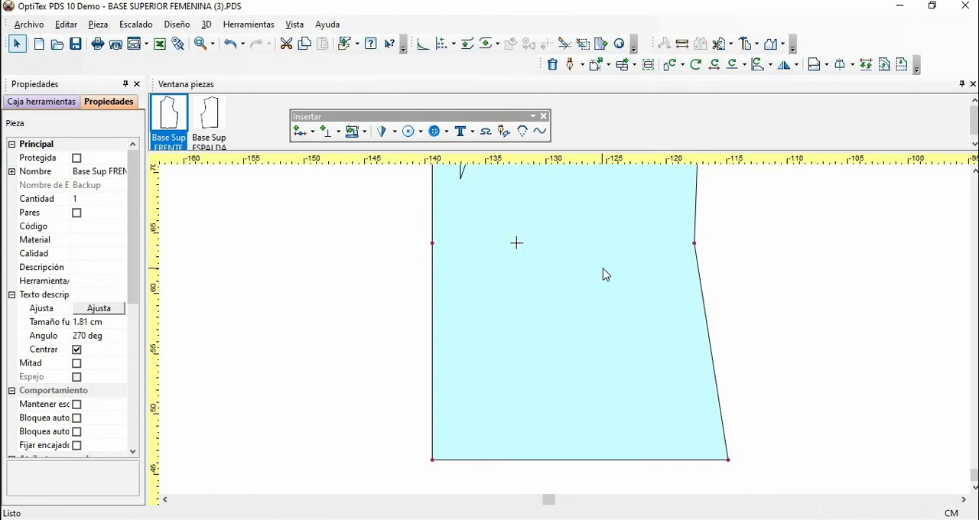
# Step: Insert a second button mark 4 cm in X from the existing mark at waist level
pyautogui.click(517, 244)
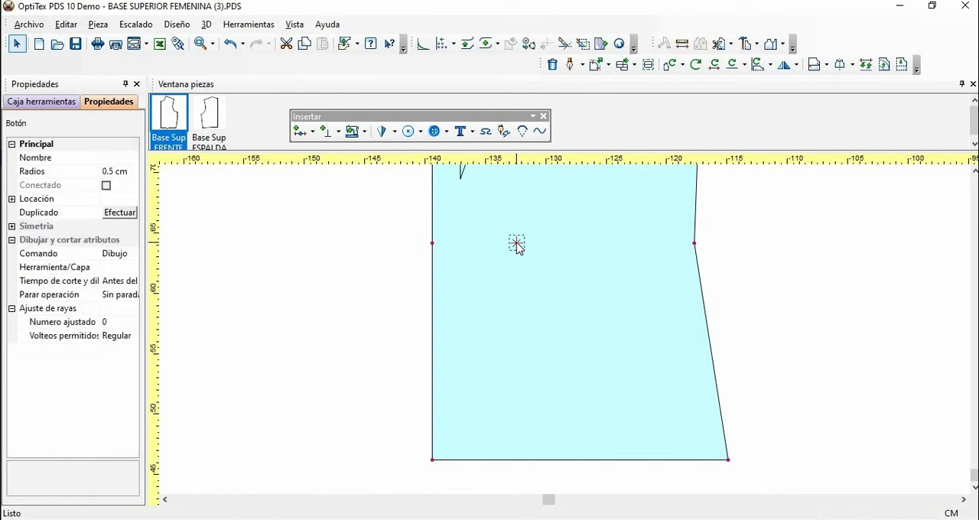
pyautogui.click(448, 135)
pyautogui.click(471, 156)
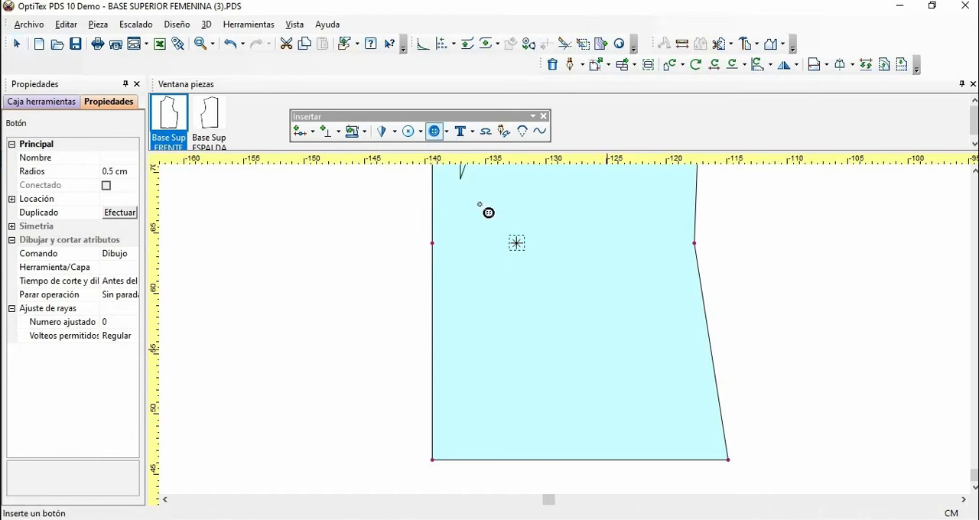
pyautogui.click(517, 243)
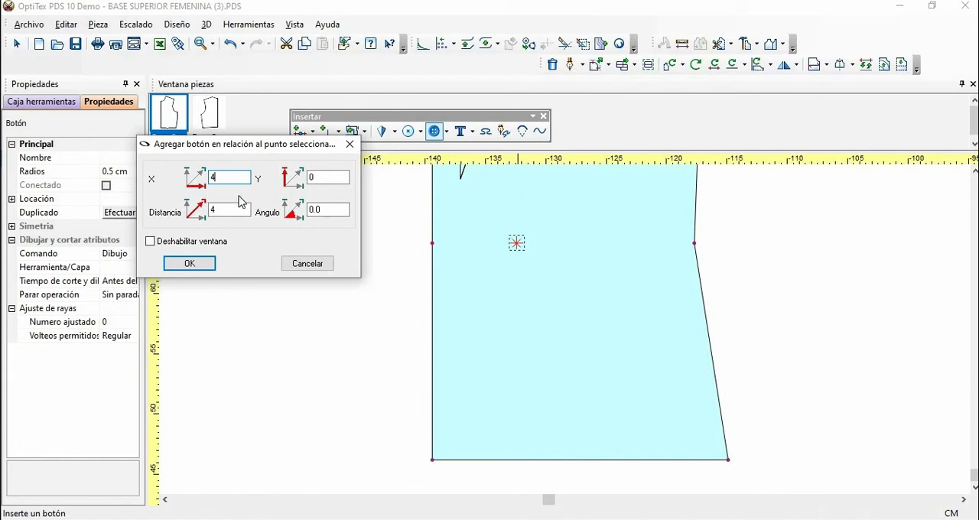
pyautogui.click(190, 263)
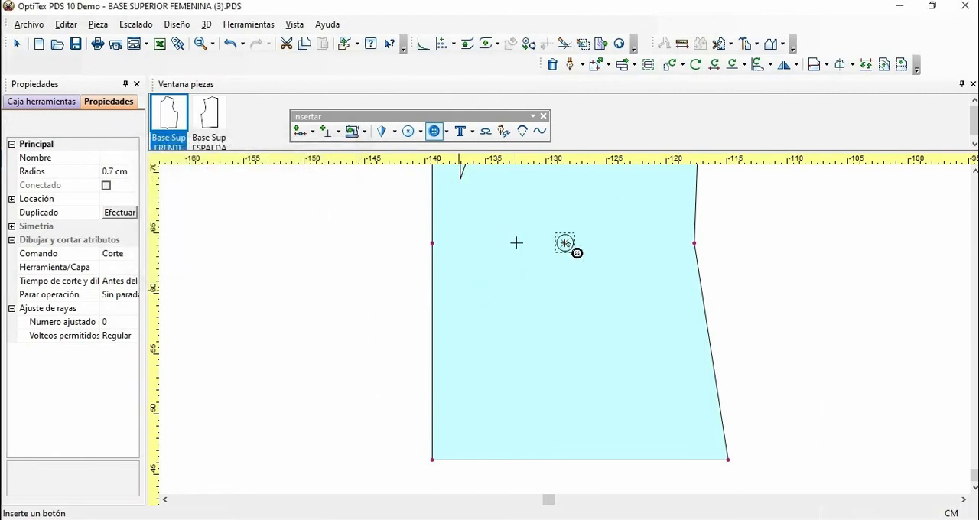
# Step: Set the radius of the second button mark to 0.5 cm
pyautogui.click(113, 171)
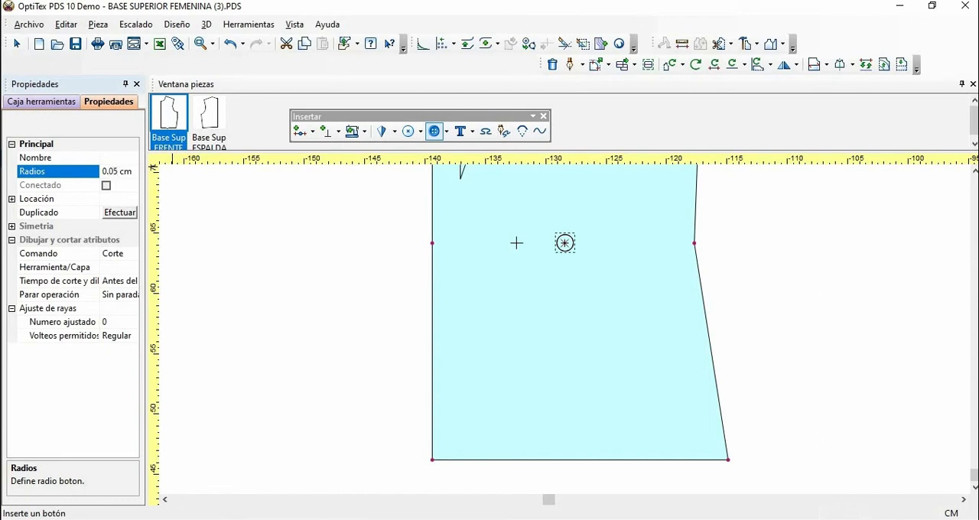
pyautogui.click(564, 242)
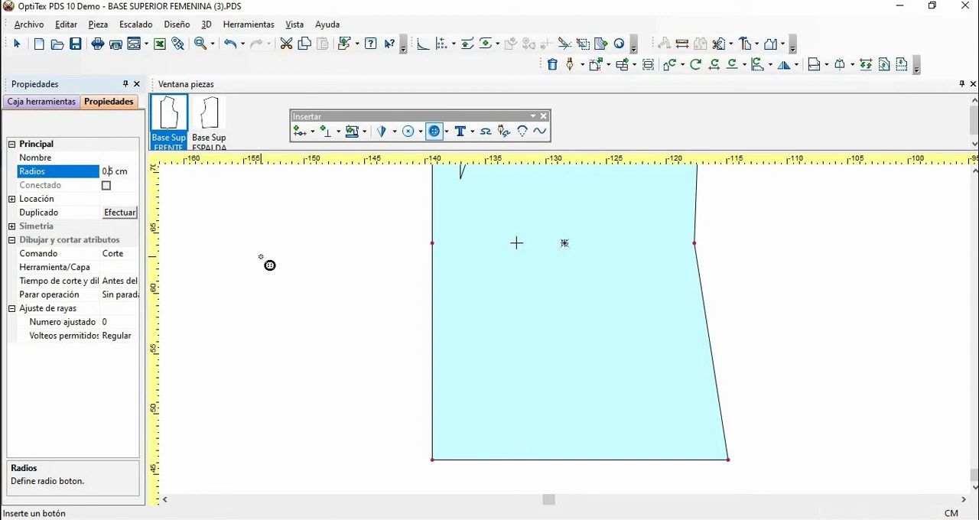
pyautogui.press('Return')
pyautogui.rightClick(269, 225)
pyautogui.click(277, 221)
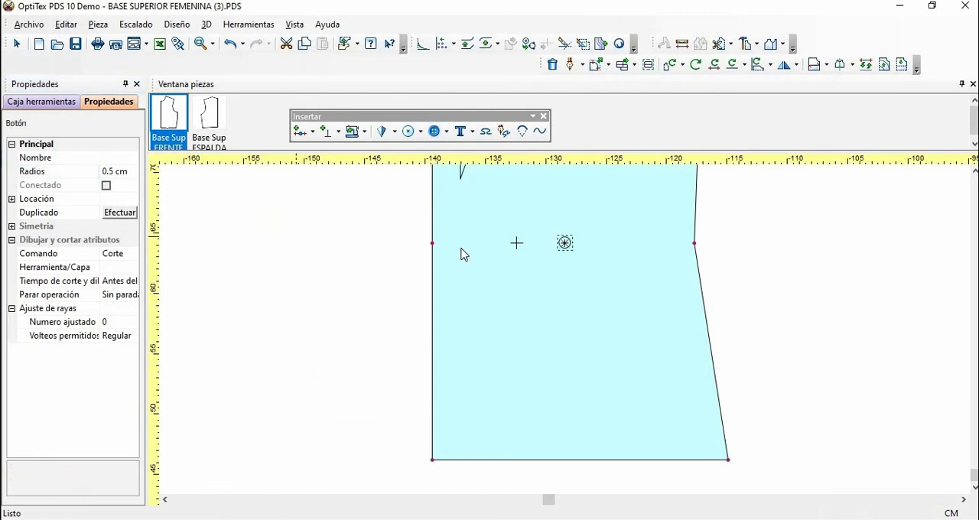
pyautogui.click(569, 247)
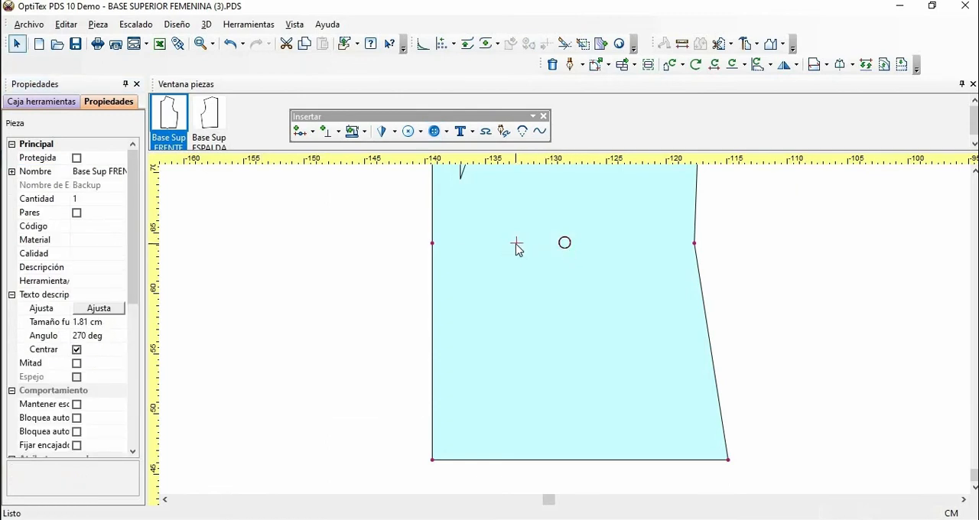
# Step: Set the second button mark's drawing and cutting command to Dibujo
pyautogui.click(564, 247)
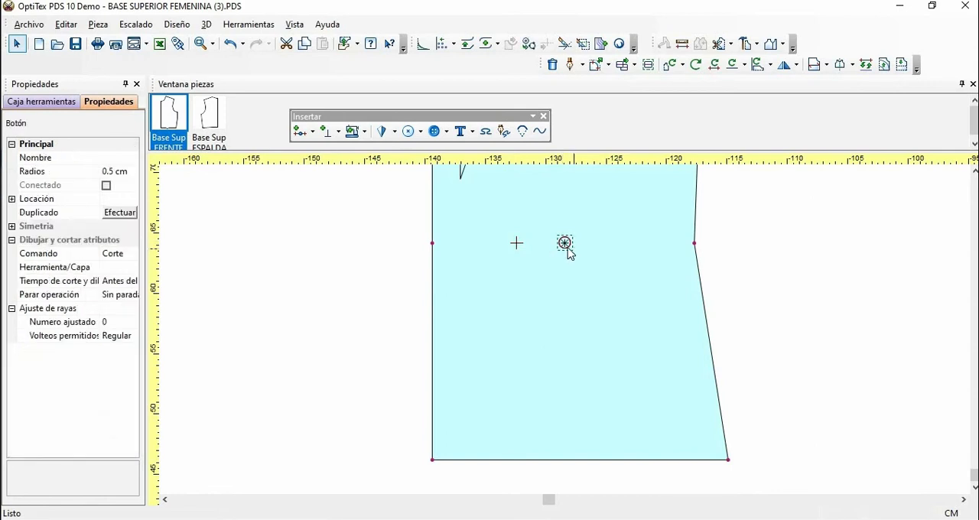
pyautogui.click(126, 254)
pyautogui.click(132, 255)
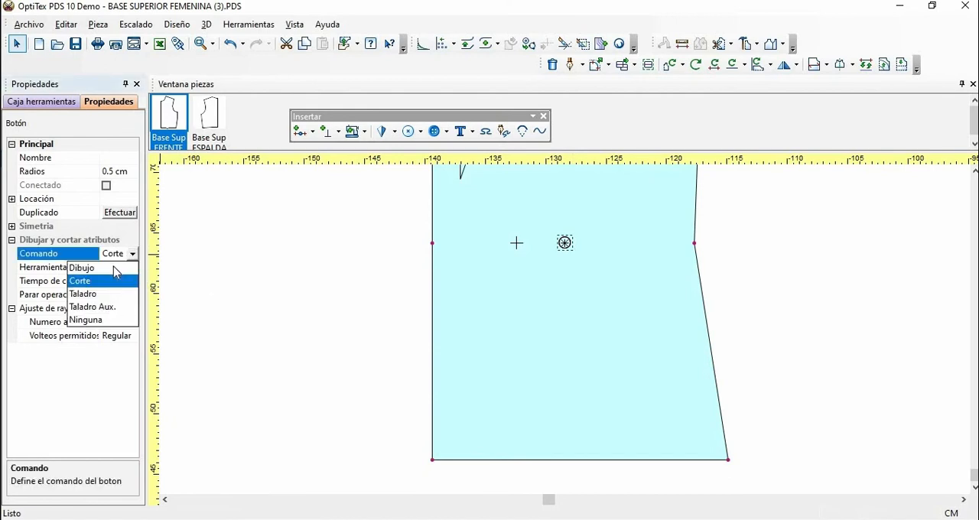
pyautogui.click(117, 268)
pyautogui.click(597, 256)
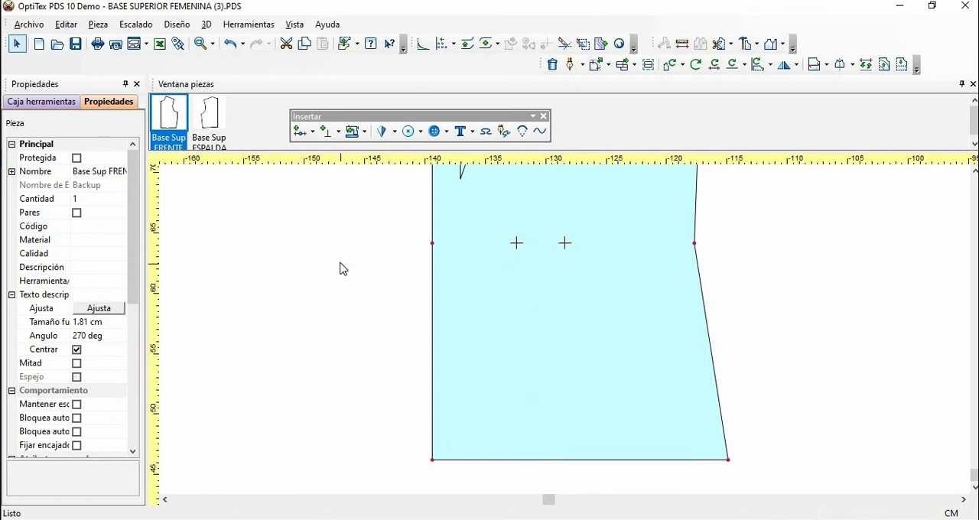
# Step: Insert a grading point (Escalado) on the hem line, 9 cm from the centre front corner
pyautogui.press('Home')
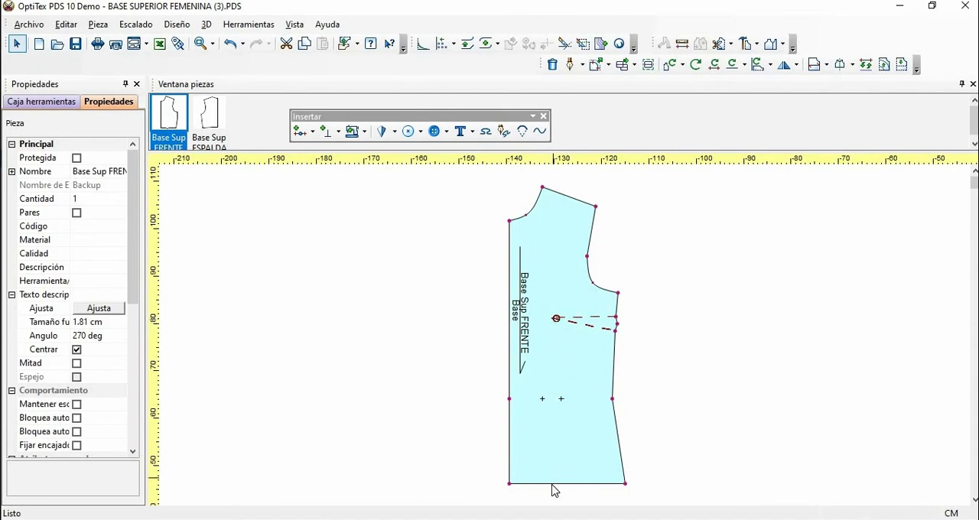
pyautogui.click(460, 131)
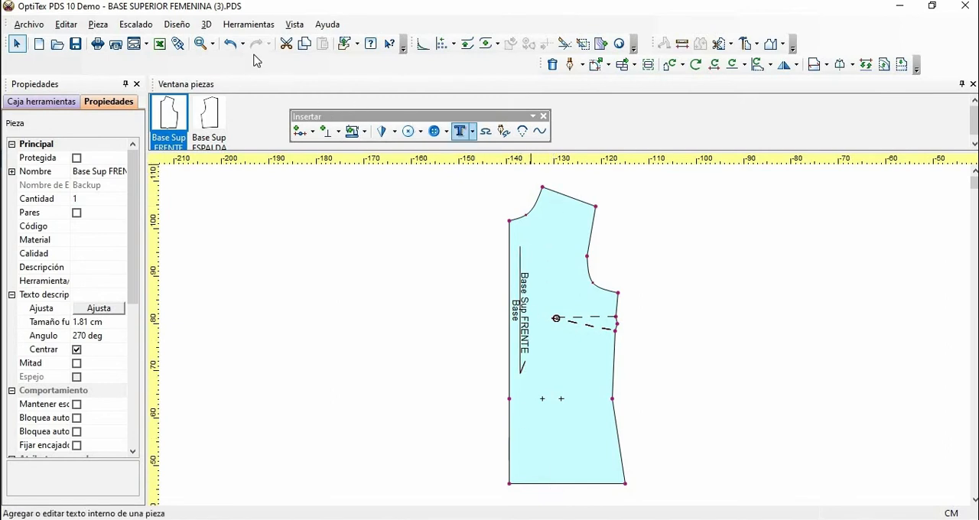
pyautogui.click(214, 48)
pyautogui.click(218, 68)
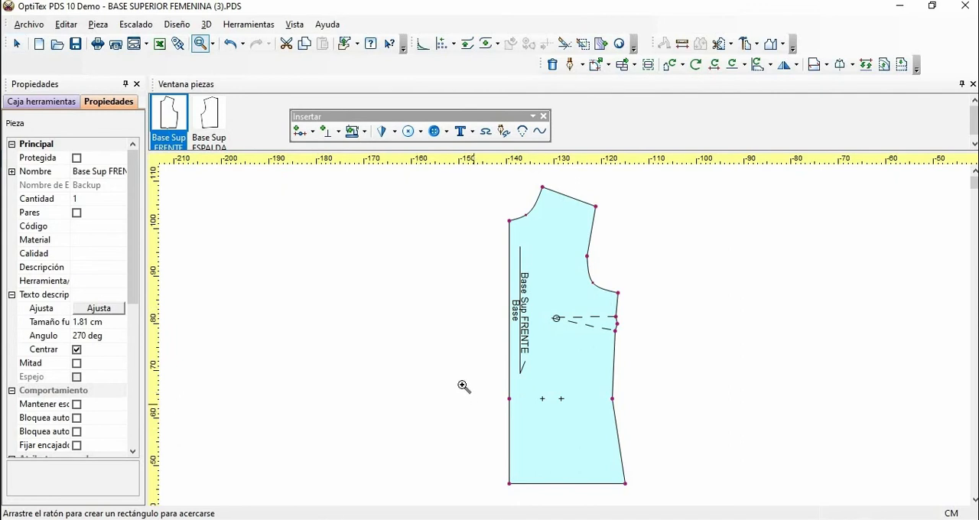
pyautogui.moveTo(461, 396); pyautogui.dragTo(694, 459)
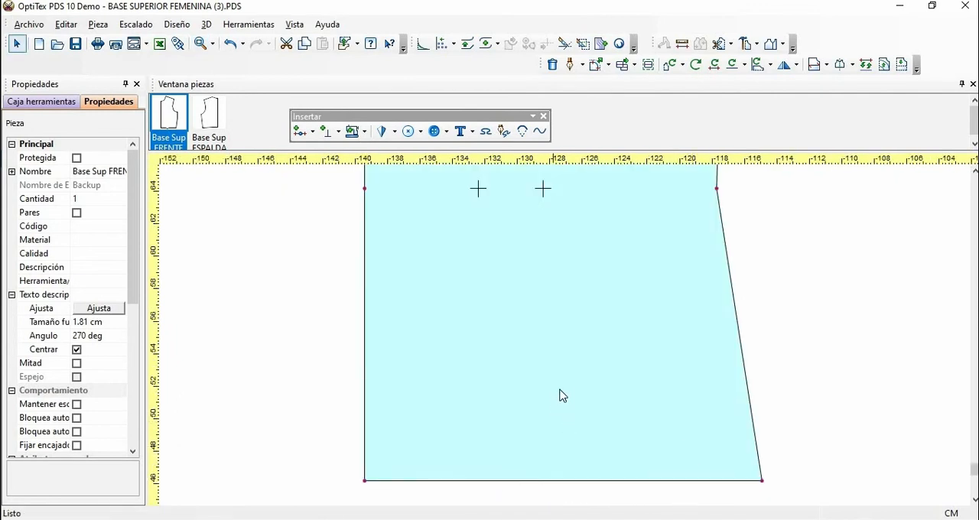
pyautogui.press('o')
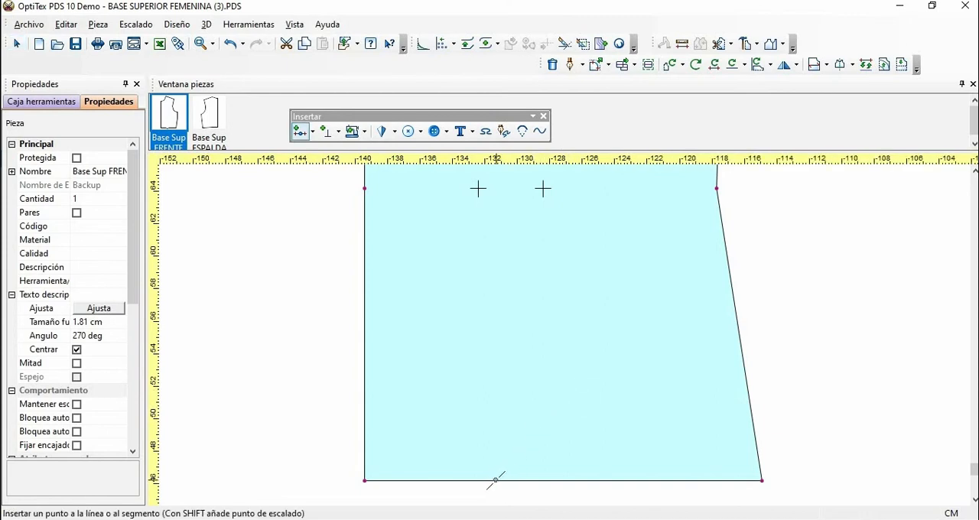
pyautogui.click(495, 481)
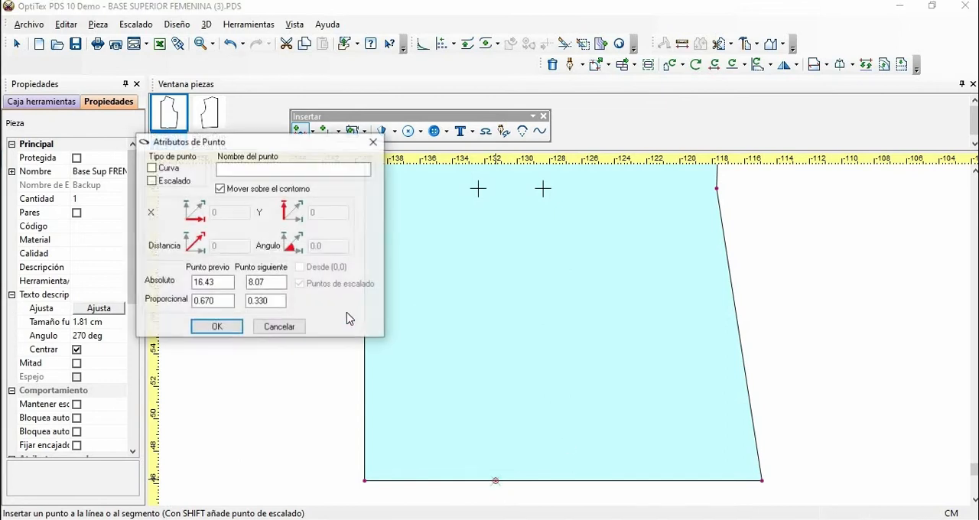
pyautogui.click(281, 282)
pyautogui.moveTo(281, 282); pyautogui.dragTo(247, 282)
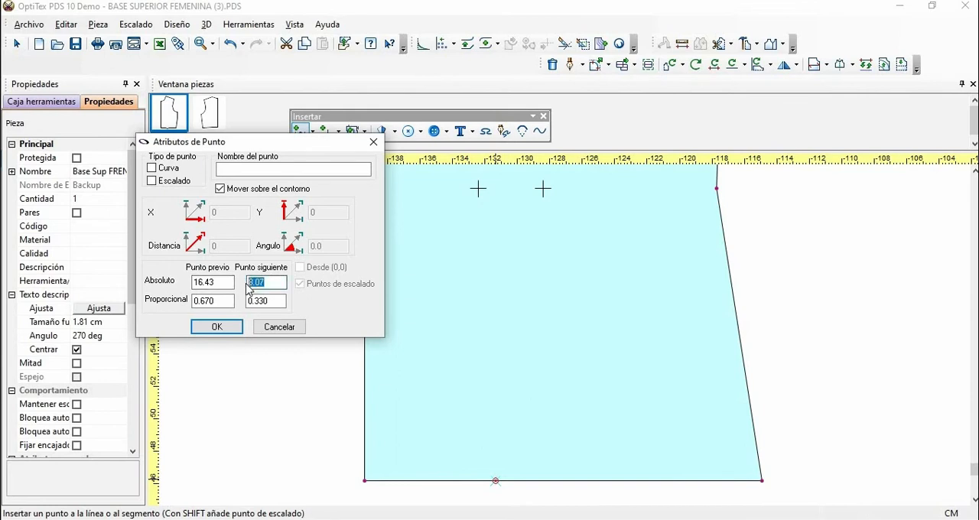
pyautogui.write('9')
pyautogui.click(153, 182)
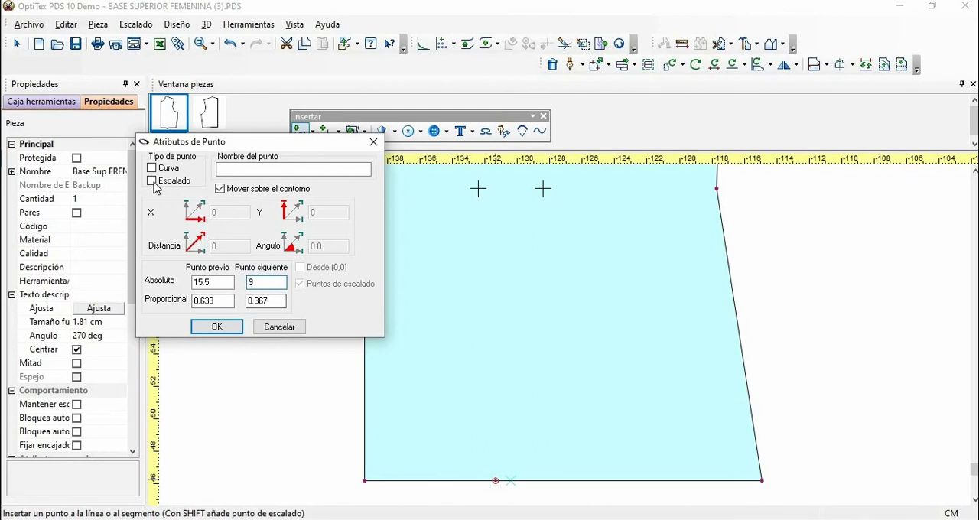
pyautogui.click(214, 327)
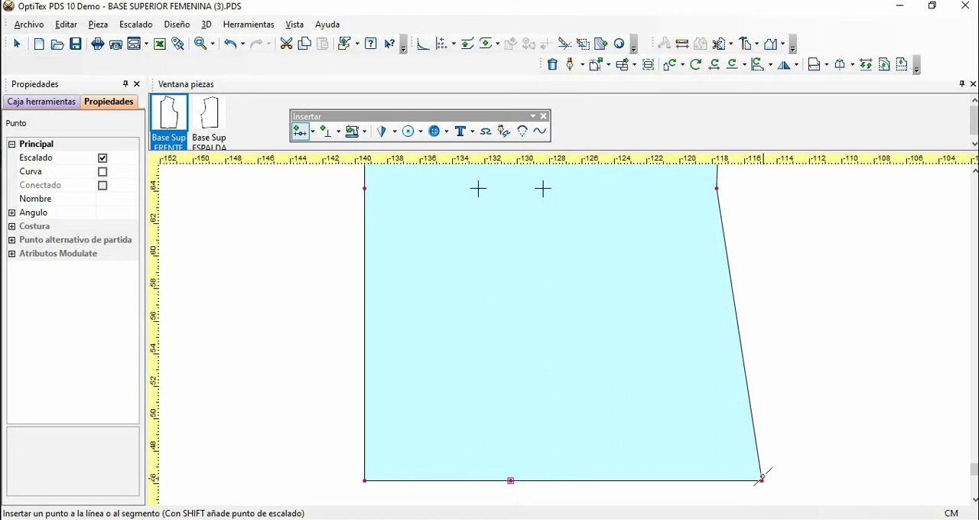
# Step: Insert another grading point on the hem, 0.5 cm from the new hem point towards the side seam
pyautogui.click(511, 480)
pyautogui.doubleClick(510, 480)
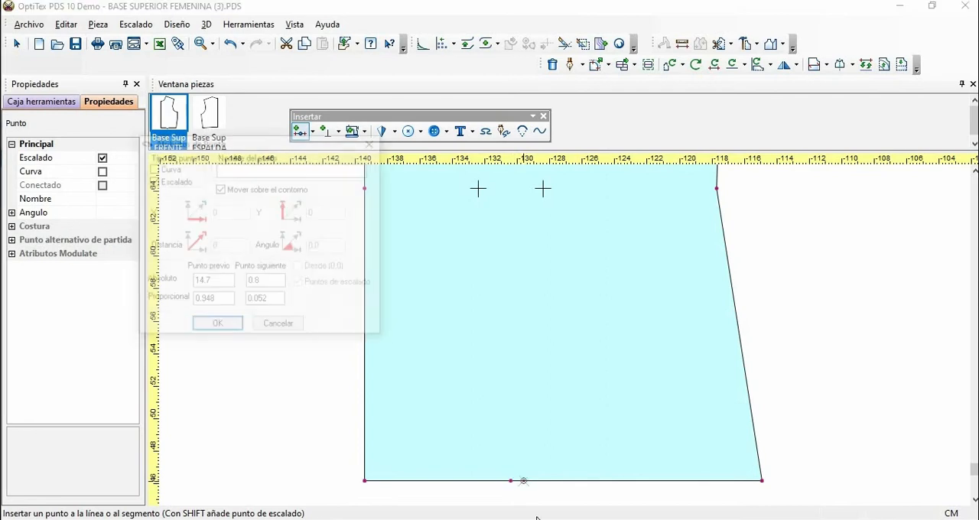
pyautogui.click(263, 282)
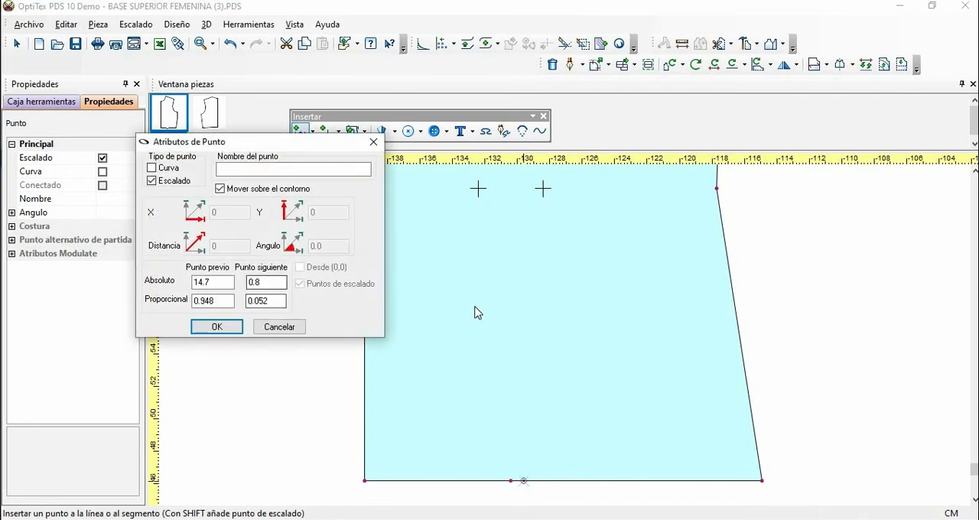
pyautogui.press('BackSpace')
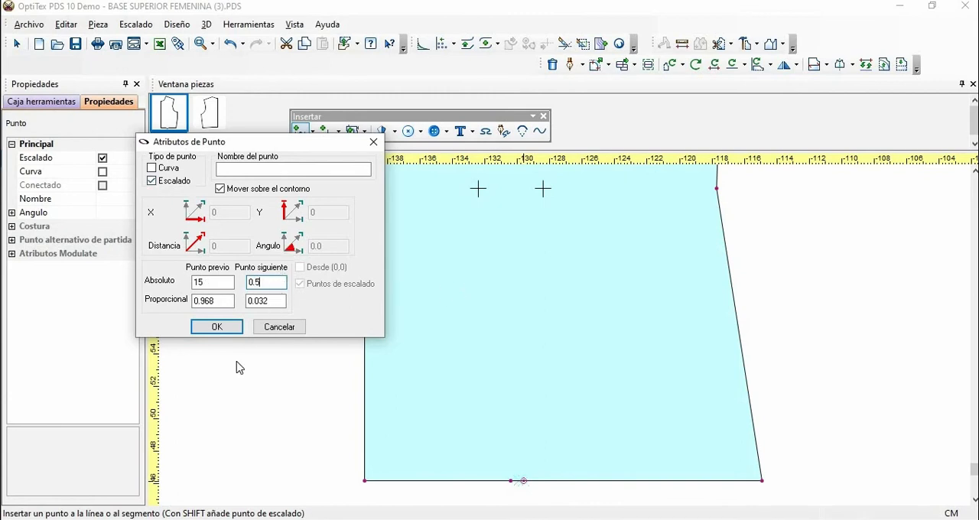
pyautogui.click(218, 327)
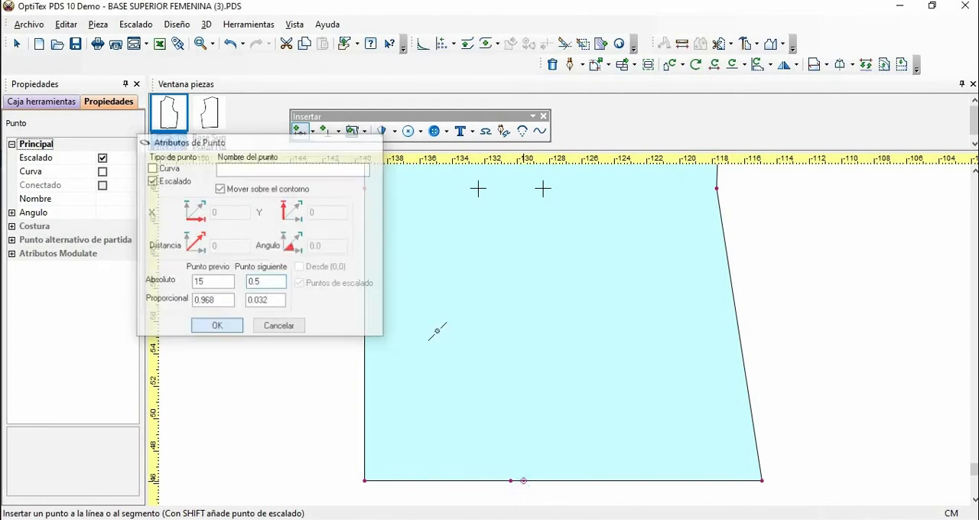
pyautogui.rightClick(799, 294)
pyautogui.click(793, 297)
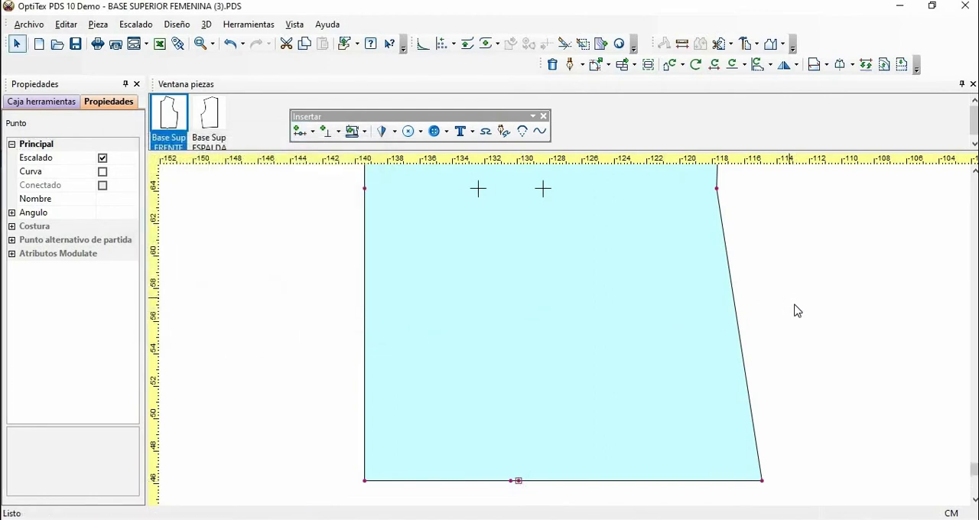
pyautogui.press('Home')
pyautogui.click(769, 358)
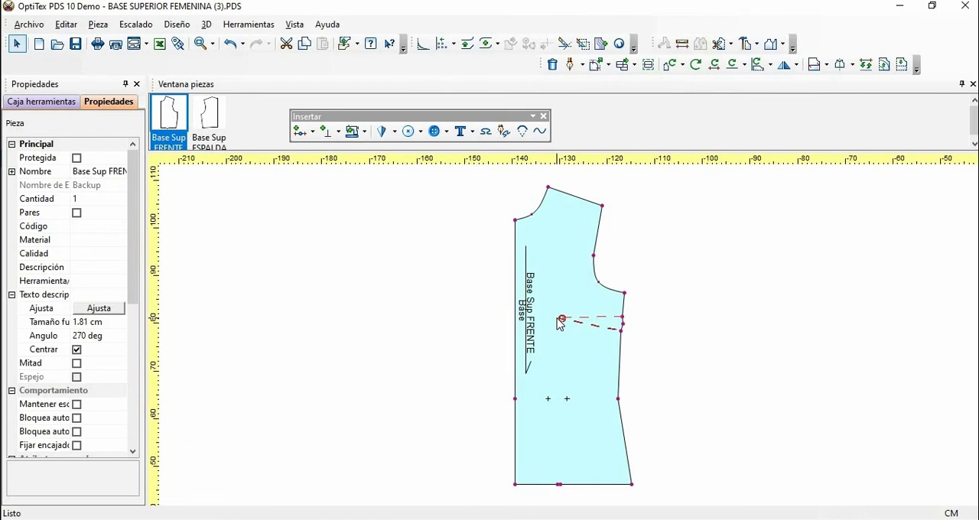
# Step: Place a horizontal guide line at the bust dart's upper leg and insert a grading point where it meets the centre front
pyautogui.click(559, 320)
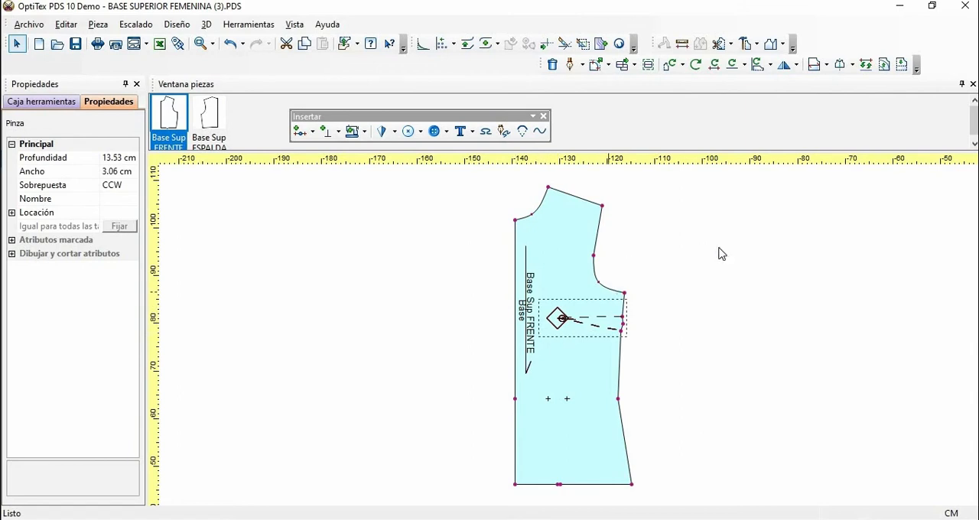
pyautogui.click(640, 270)
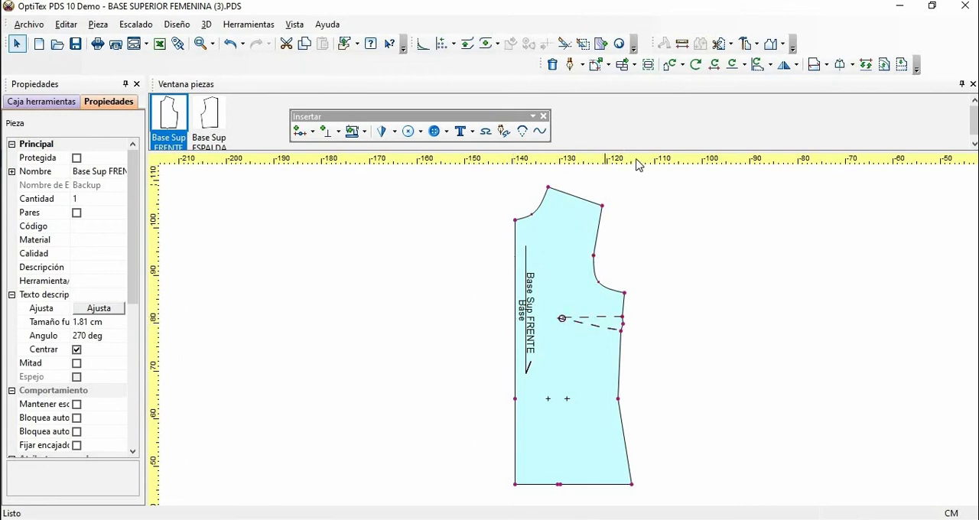
pyautogui.moveTo(636, 160); pyautogui.dragTo(638, 317)
pyautogui.press('o')
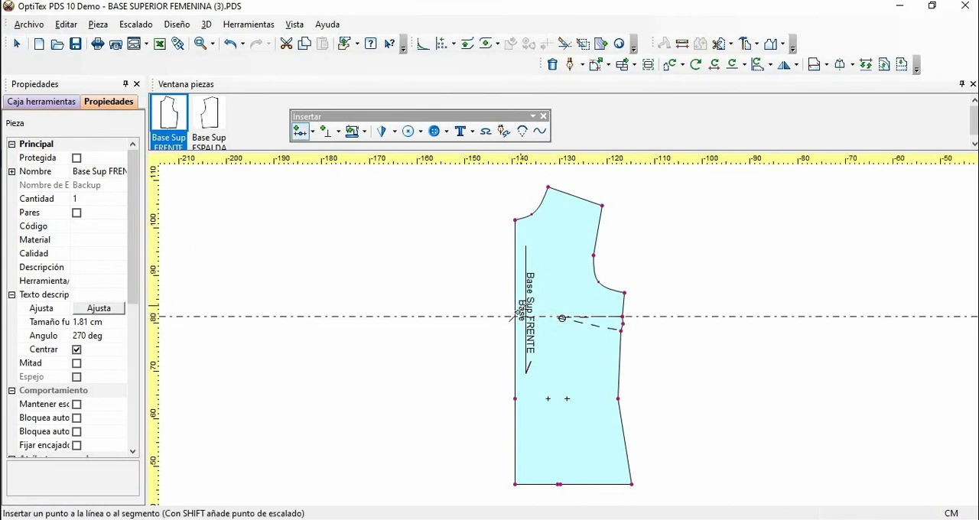
pyautogui.click(515, 316)
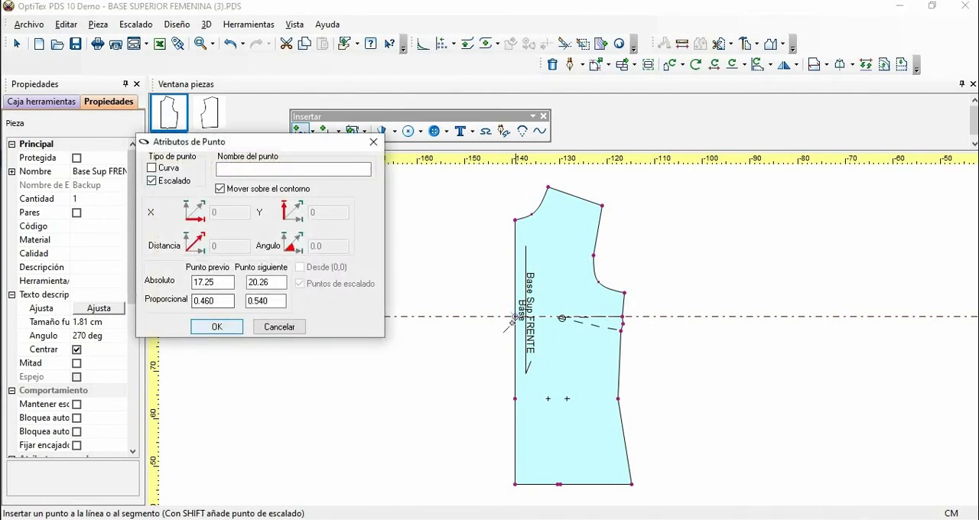
pyautogui.click(217, 327)
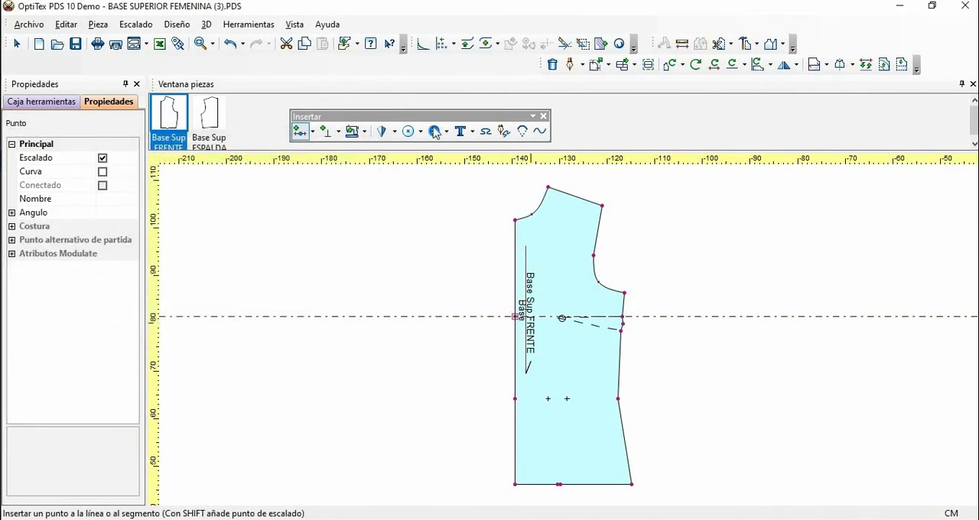
# Step: Insert a grading point (Escalado) on the centre front, 3 cm below the point level with the bust dart's upper leg
pyautogui.click(211, 44)
pyautogui.click(223, 73)
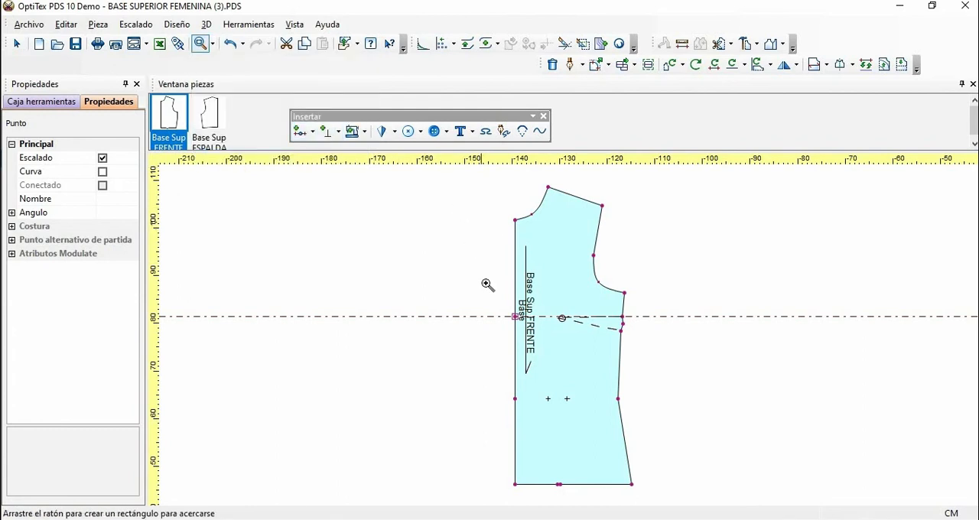
pyautogui.moveTo(457, 207); pyautogui.dragTo(686, 393)
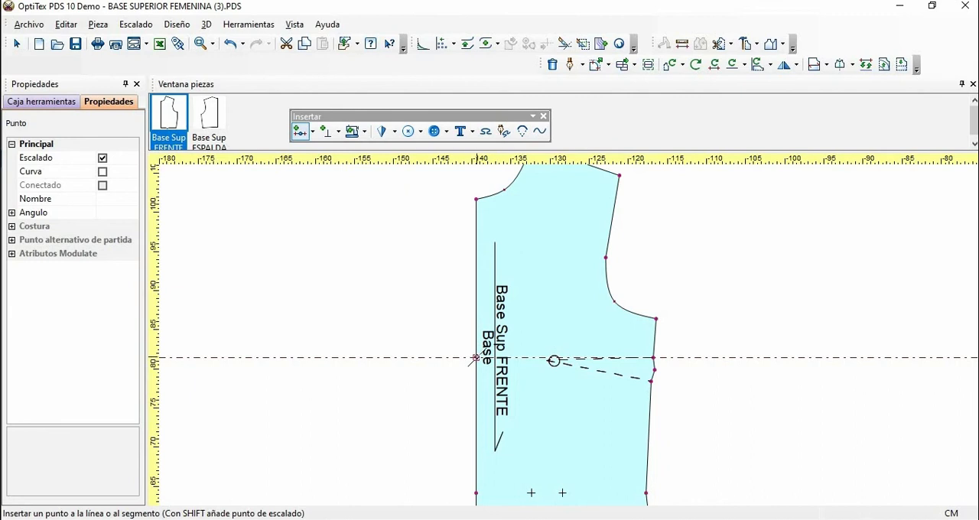
pyautogui.click(476, 358)
pyautogui.click(475, 382)
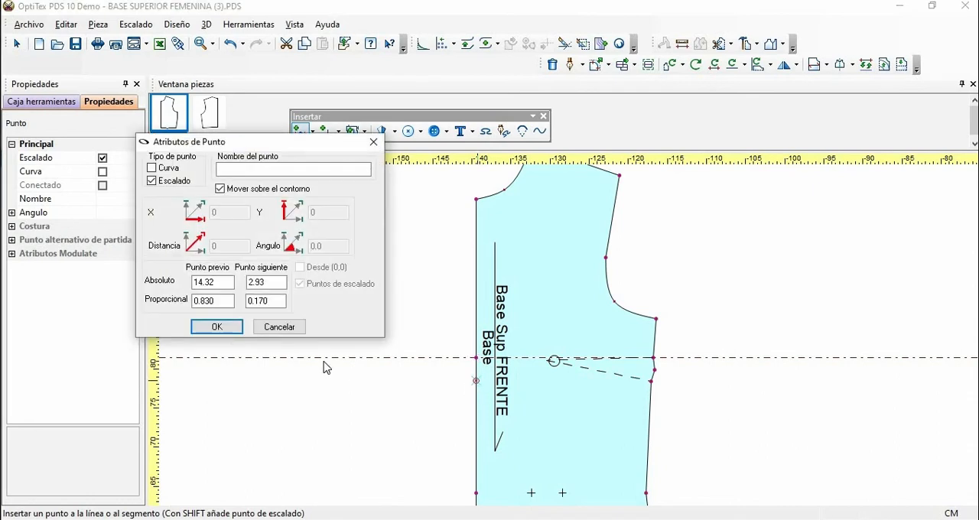
pyautogui.click(272, 285)
pyautogui.moveTo(274, 283); pyautogui.dragTo(246, 283)
pyautogui.write('3')
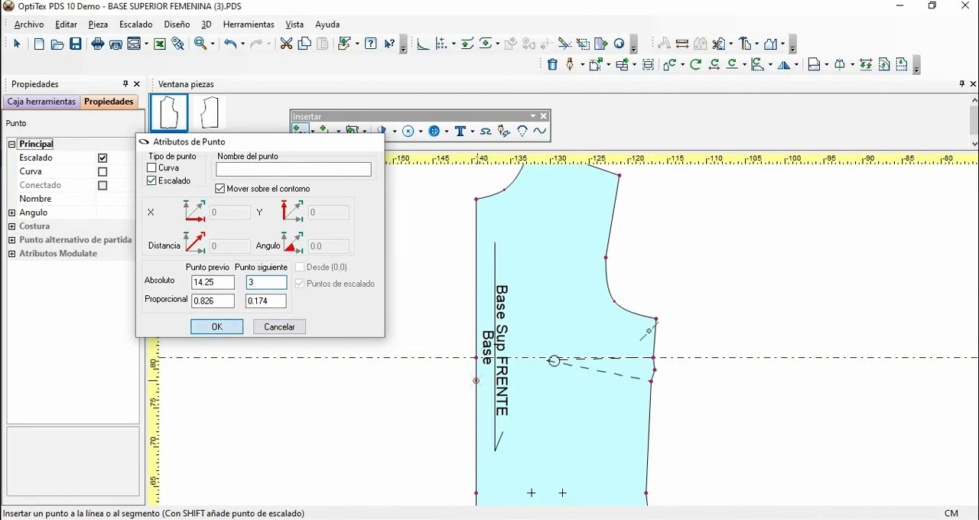
pyautogui.press('Return')
pyautogui.rightClick(700, 241)
pyautogui.click(710, 247)
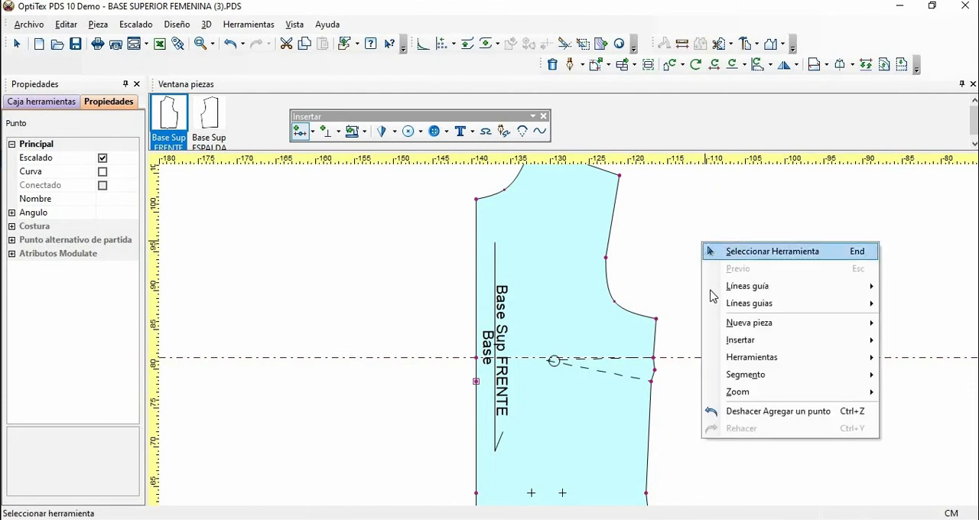
# Step: Move the horizontal guide line to the new centre front point and place a vertical guide line through the bust dart's tip
pyautogui.click(722, 381)
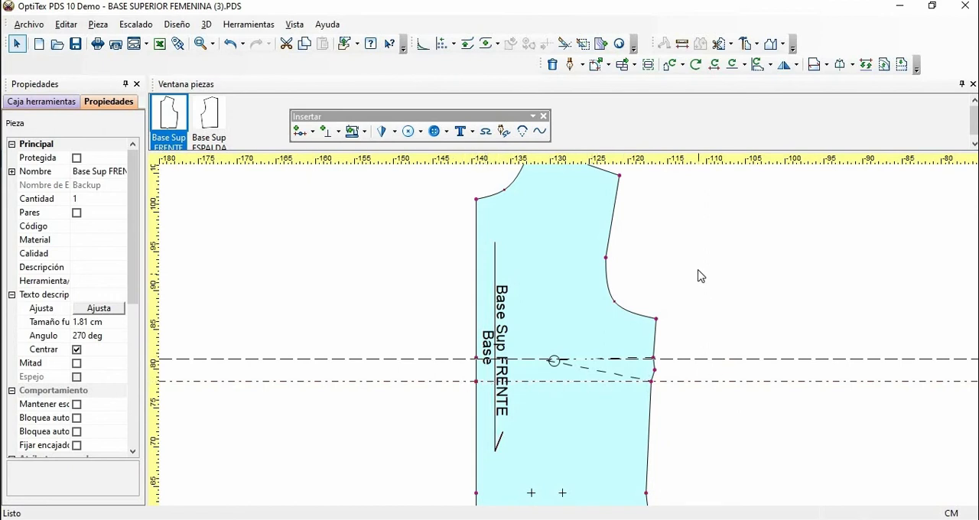
pyautogui.press('Home')
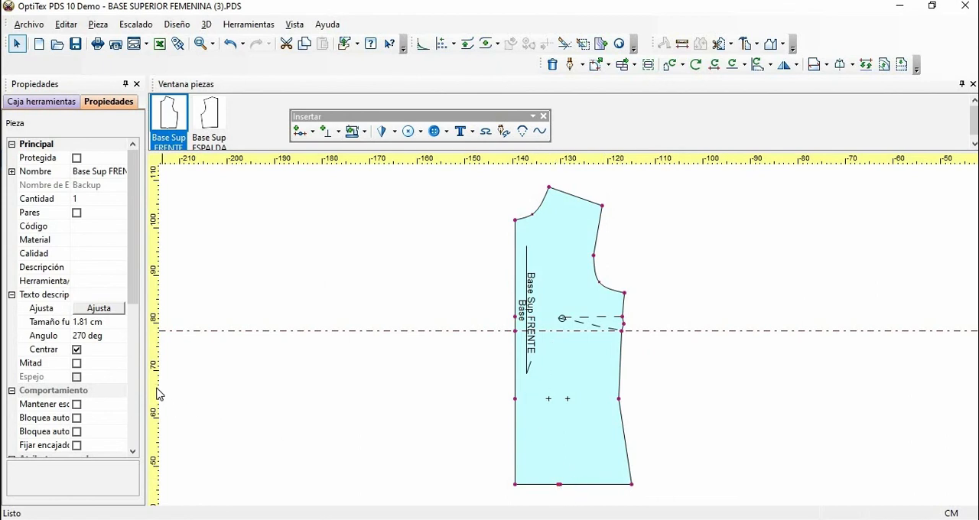
pyautogui.moveTo(158, 387); pyautogui.dragTo(557, 414)
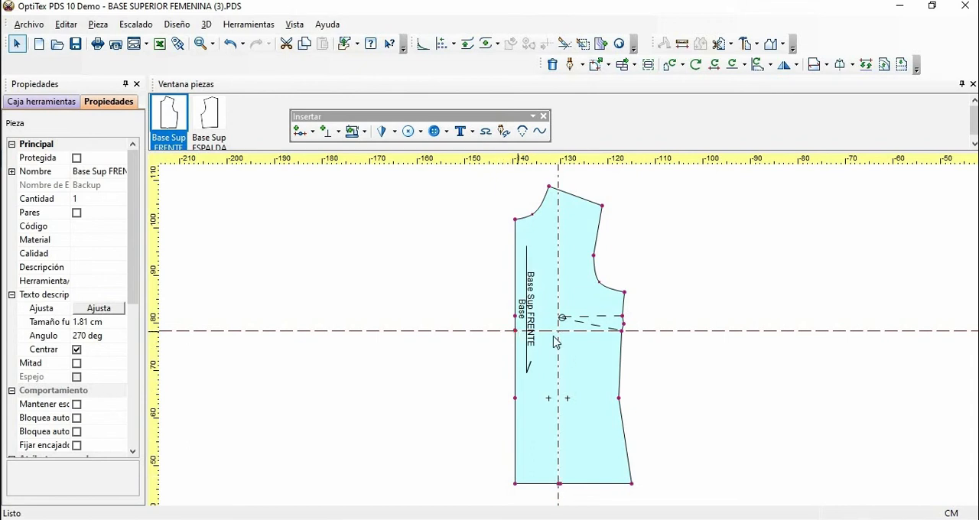
# Step: Create a button mark where the vertical and horizontal guide lines cross, with zero X and Y offset
pyautogui.scroll(3, 570, 340)
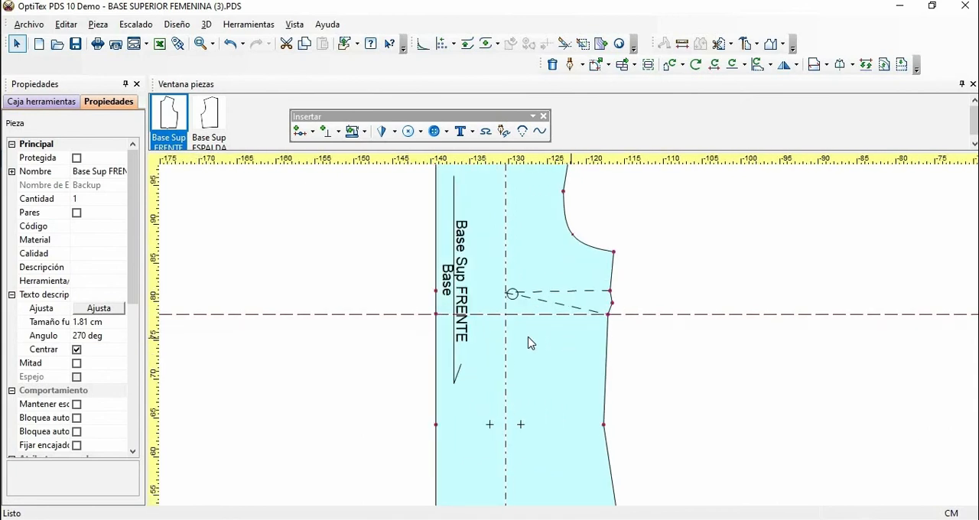
pyautogui.scroll(1, 531, 343)
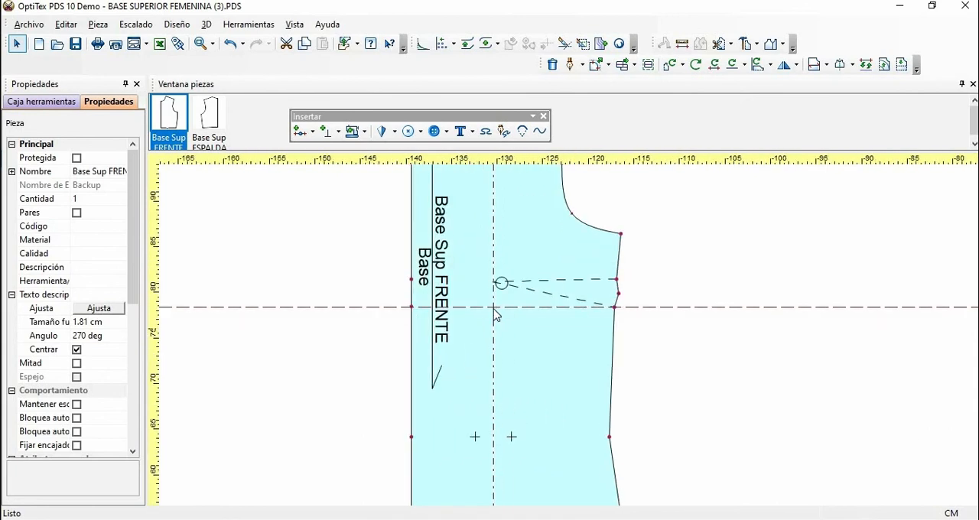
pyautogui.click(447, 142)
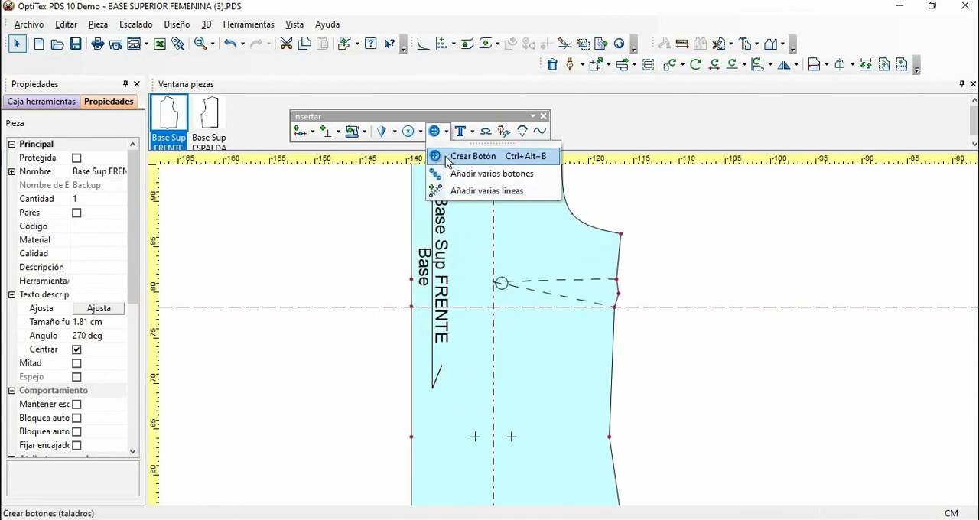
pyautogui.click(471, 153)
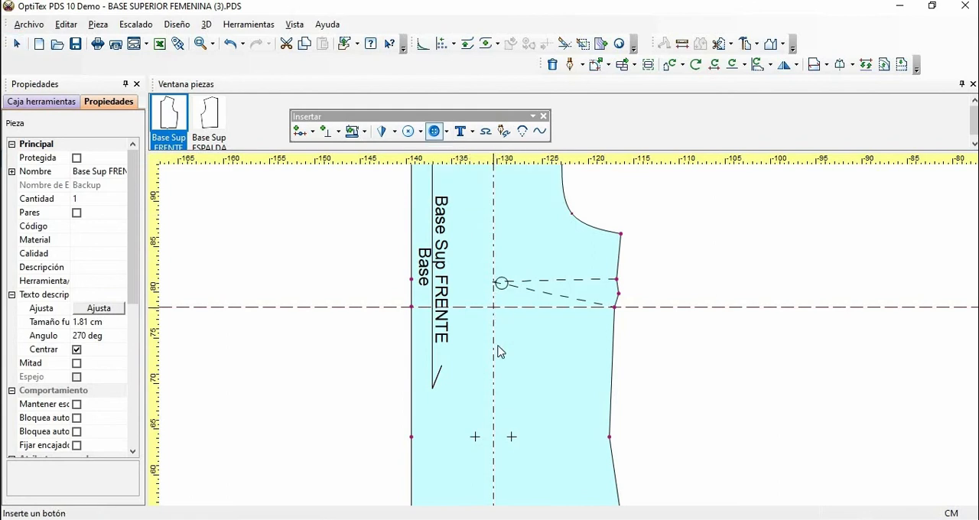
pyautogui.click(494, 309)
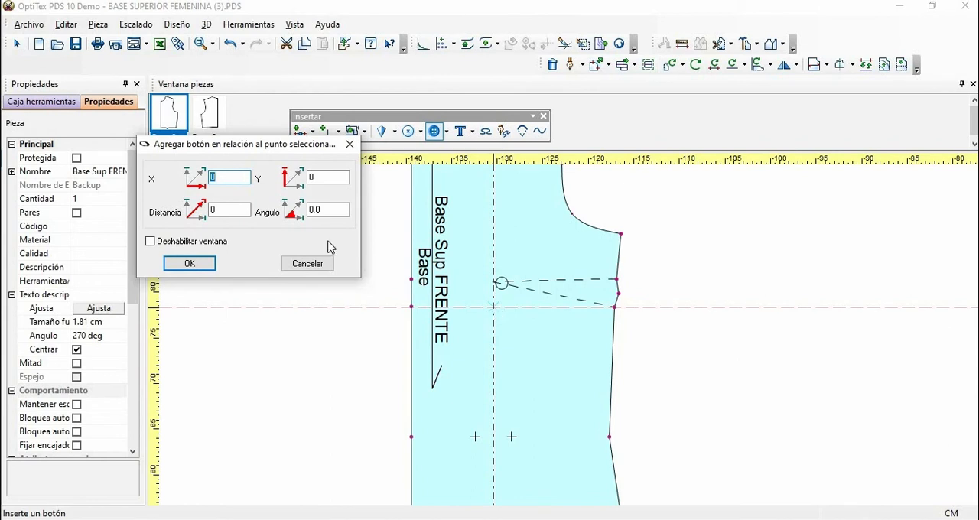
pyautogui.click(197, 268)
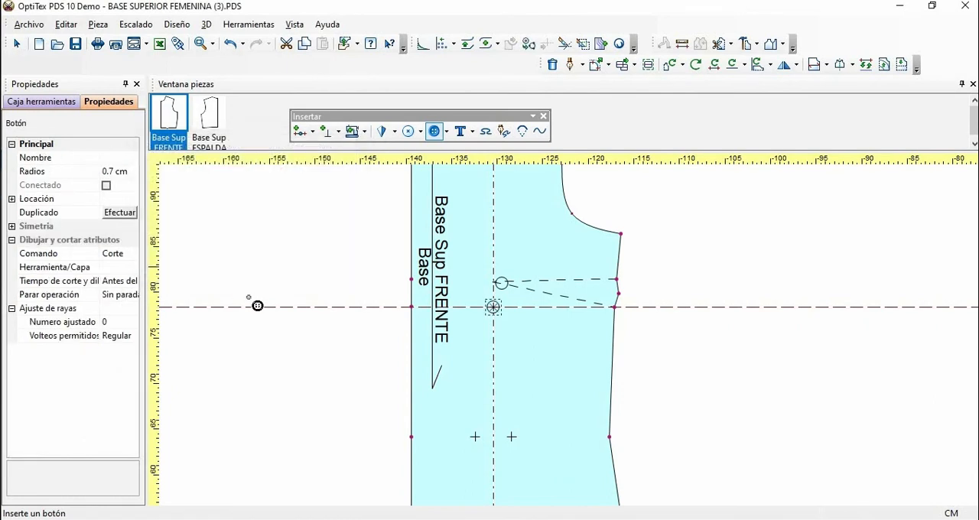
# Step: Set the radius of the button mark below the bust dart's tip to 0.5 cm
pyautogui.click(111, 174)
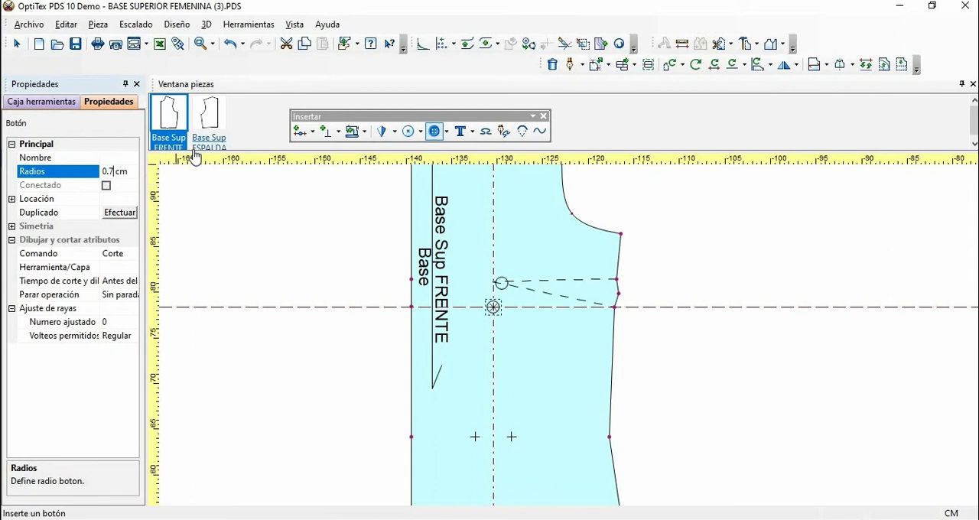
pyautogui.press('BackSpace')
pyautogui.write('0')
pyautogui.write('5')
pyautogui.press('BackSpace')
pyautogui.press('BackSpace')
pyautogui.write('5')
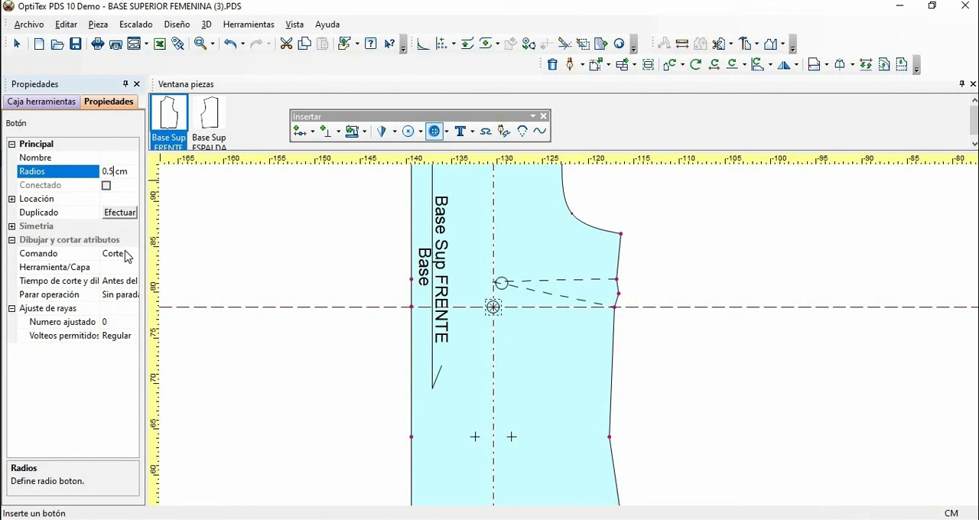
pyautogui.press('Return')
# Step: Set the drawing and cutting command of the button mark below the bust dart to Dibujo
pyautogui.click(134, 258)
pyautogui.click(134, 255)
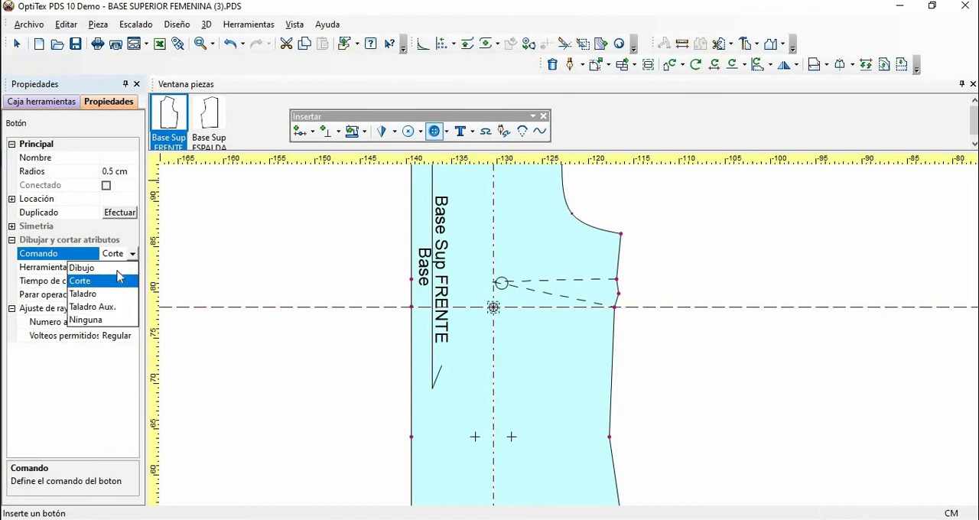
pyautogui.click(99, 268)
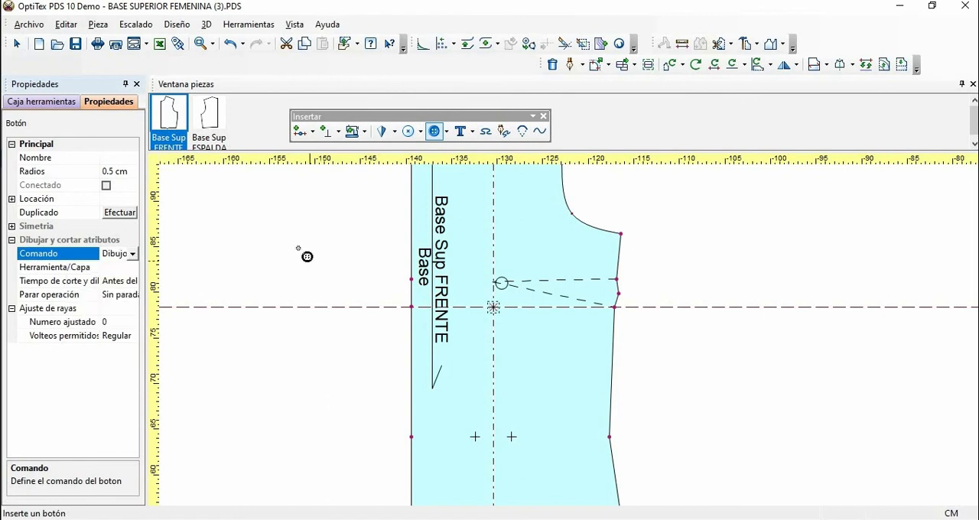
pyautogui.rightClick(664, 241)
pyautogui.press('Escape')
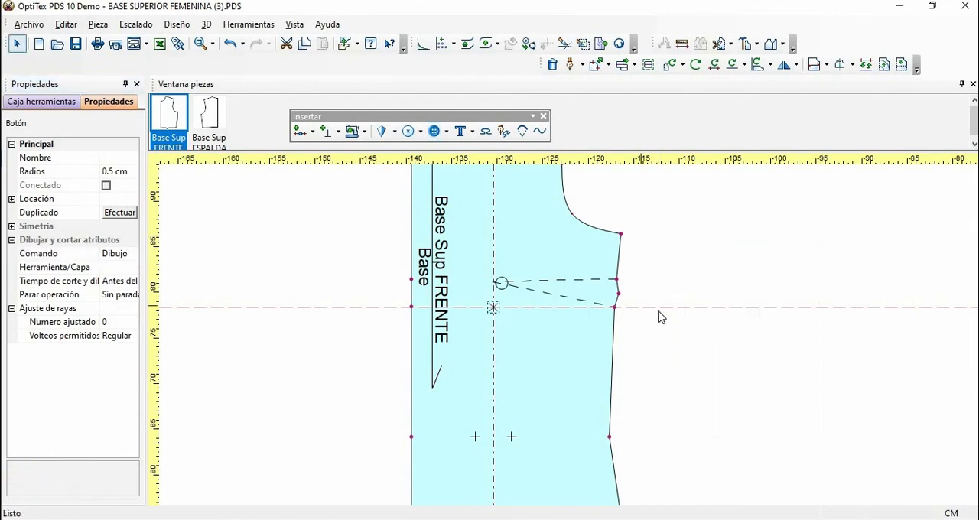
# Step: Delete the horizontal and vertical guide lines, keeping the front piece and its button marks
pyautogui.press('Delete')
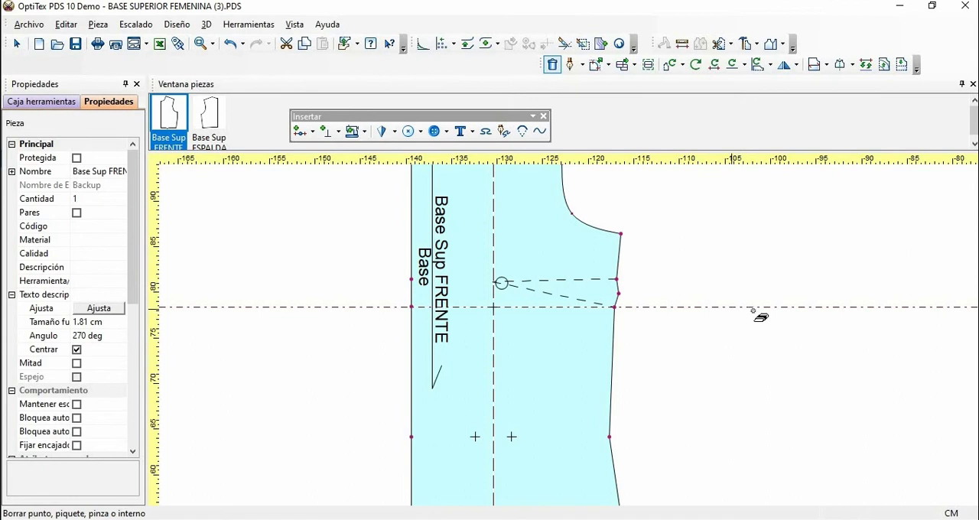
pyautogui.click(801, 304)
pyautogui.click(618, 304)
pyautogui.click(605, 298)
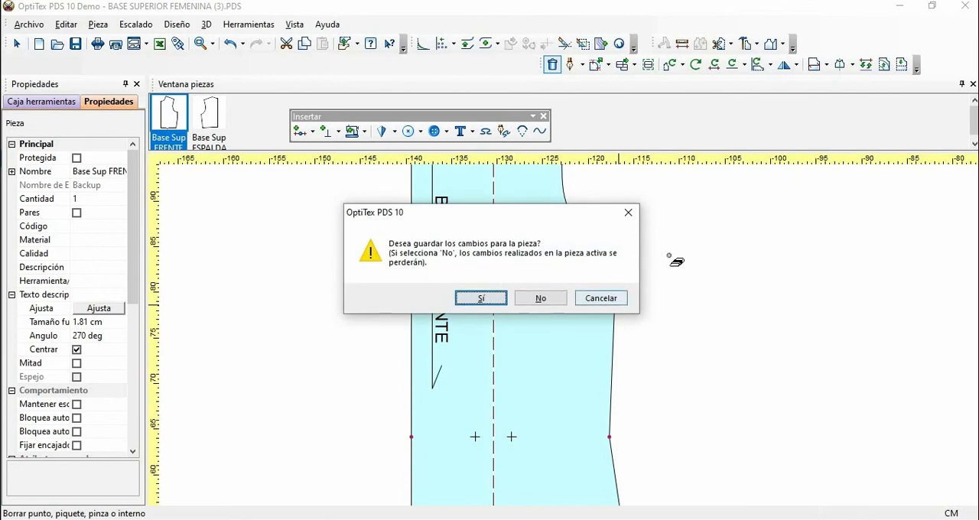
pyautogui.rightClick(675, 260)
pyautogui.press('Escape')
pyautogui.press('Escape')
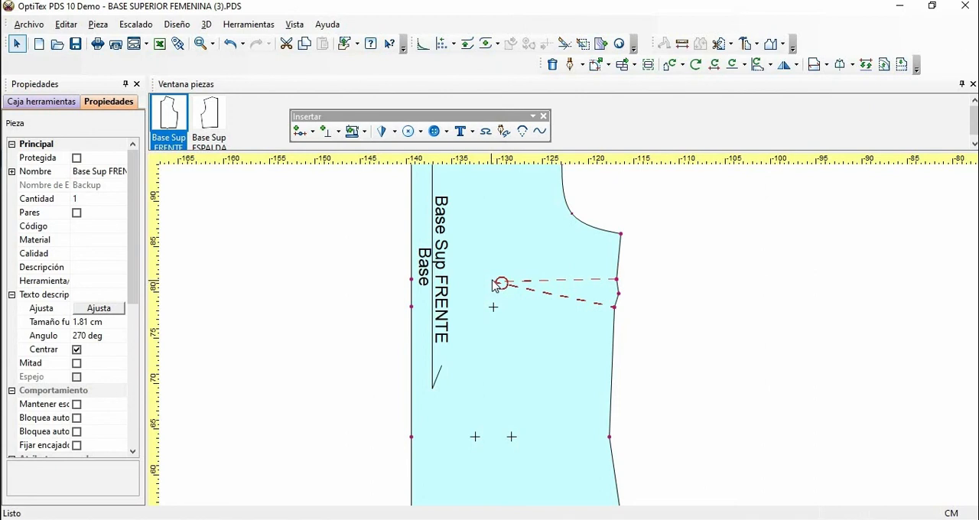
# Step: Shorten the bust dart by moving only its centre point 3 cm in X and 0 in Y towards the side seam
pyautogui.click(394, 132)
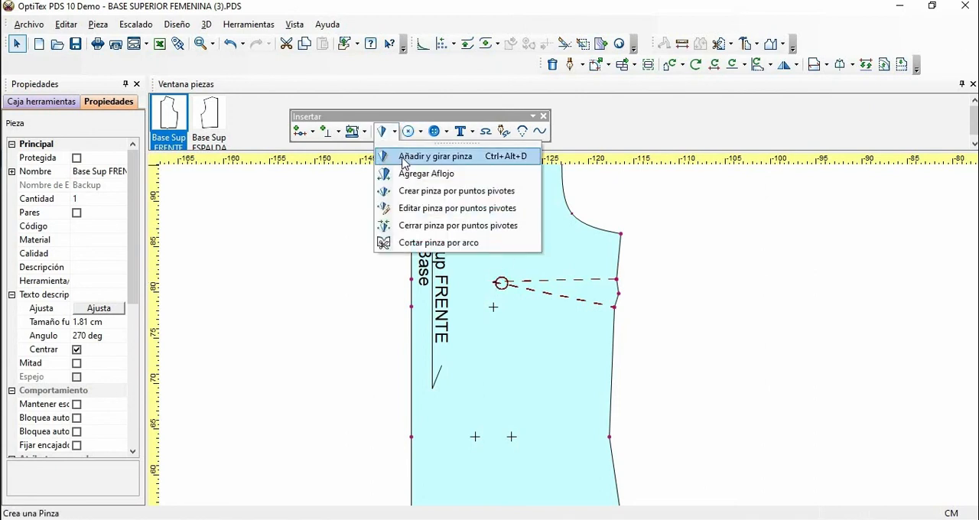
pyautogui.click(404, 160)
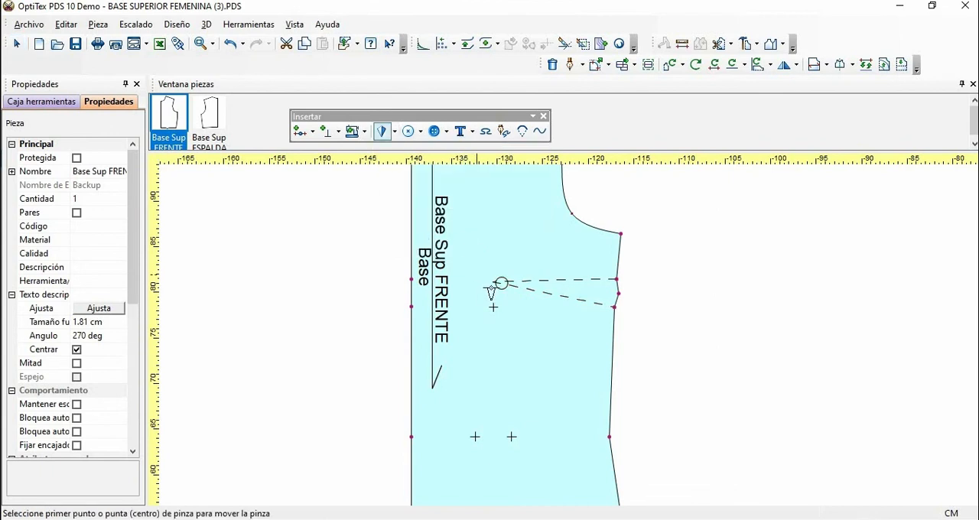
pyautogui.click(501, 285)
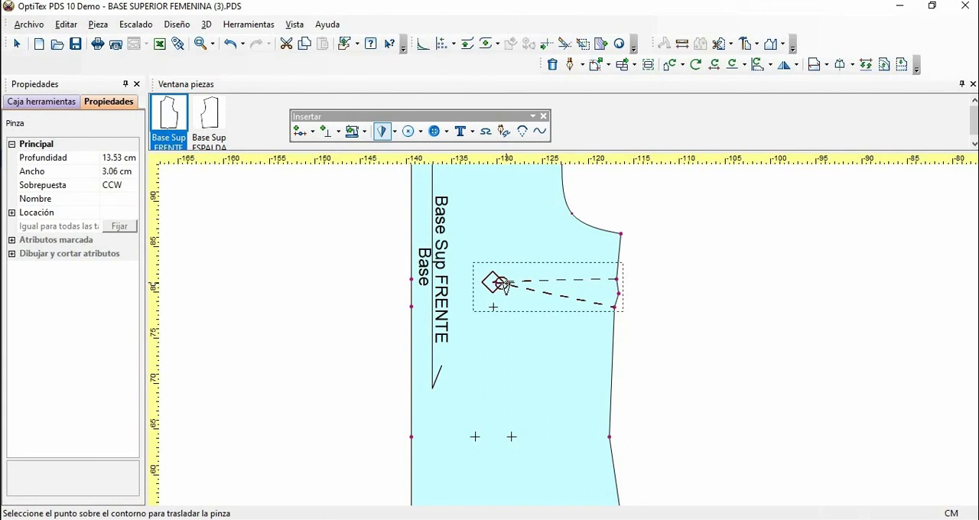
pyautogui.click(504, 285)
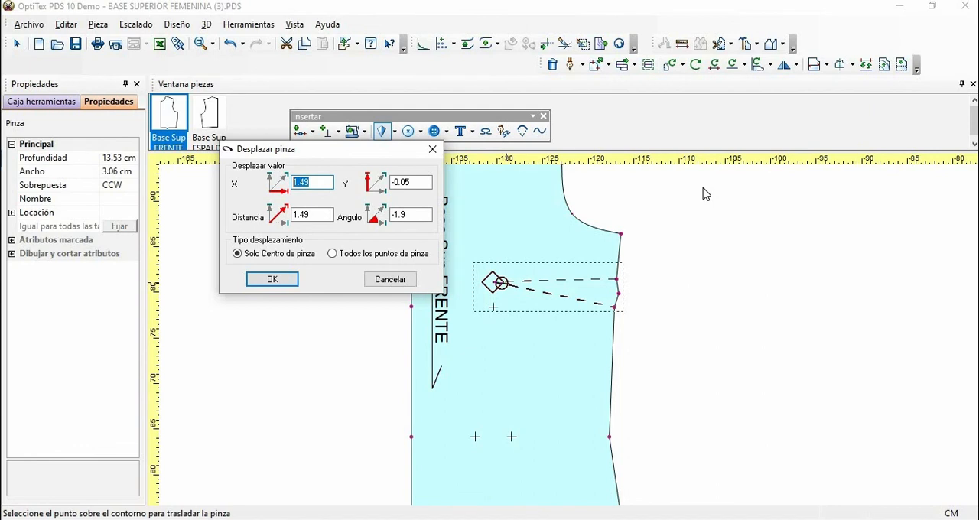
pyautogui.write('3')
pyautogui.click(417, 182)
pyautogui.moveTo(417, 182); pyautogui.dragTo(376, 182)
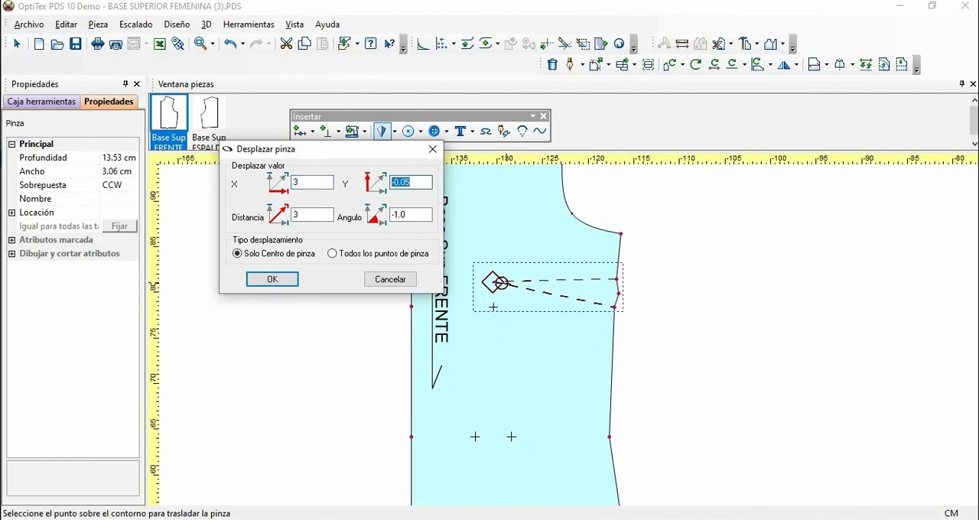
pyautogui.write('0')
pyautogui.click(286, 280)
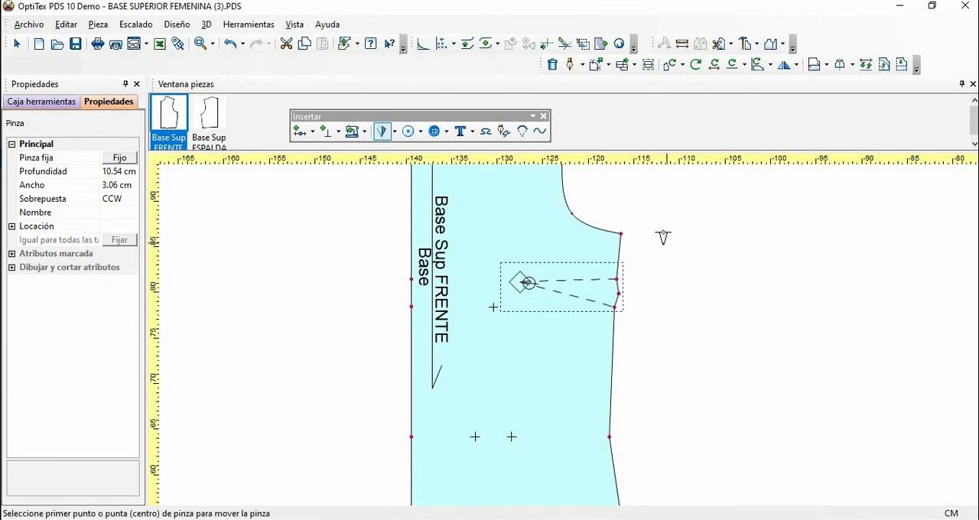
pyautogui.rightClick(664, 237)
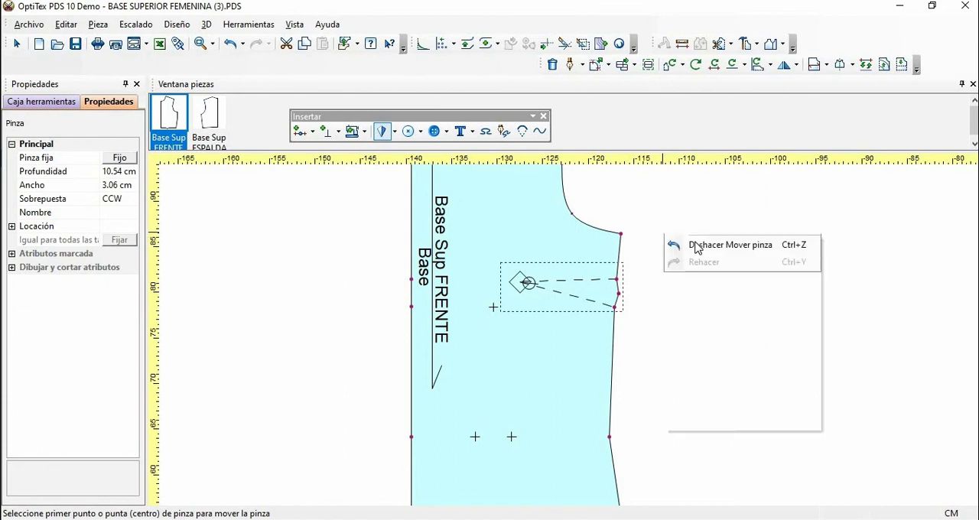
pyautogui.click(695, 244)
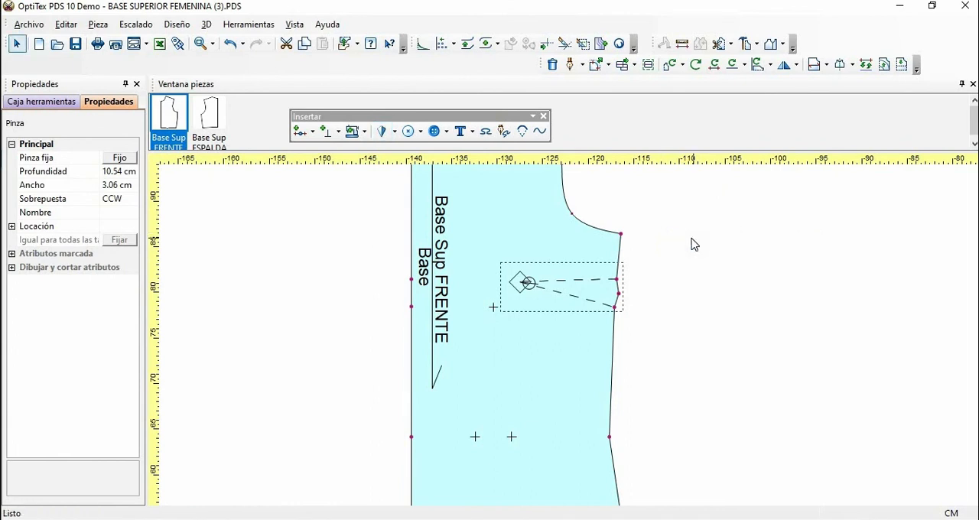
# Step: Examine the front piece's lower half, from the button marks down to the two close hem points
pyautogui.scroll(-1, 740, 250)
pyautogui.click(715, 264)
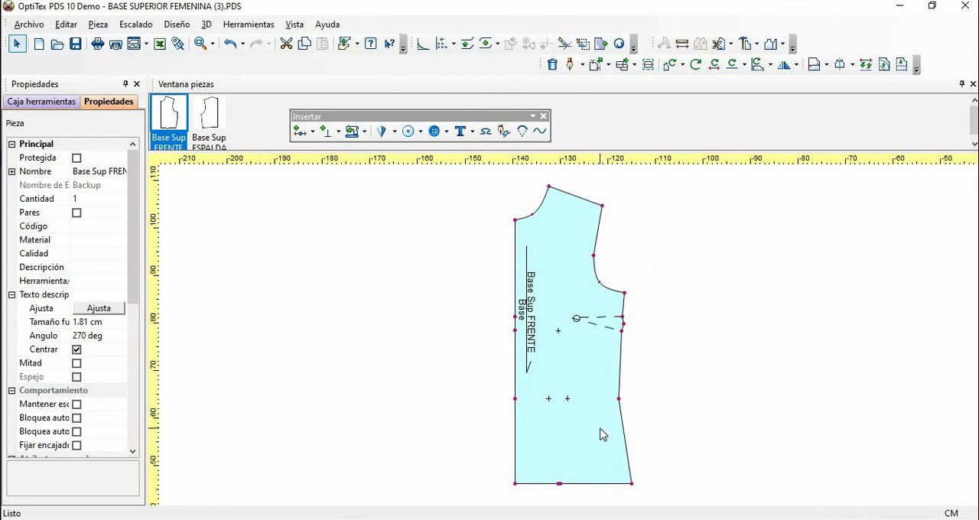
pyautogui.scroll(1, 573, 339)
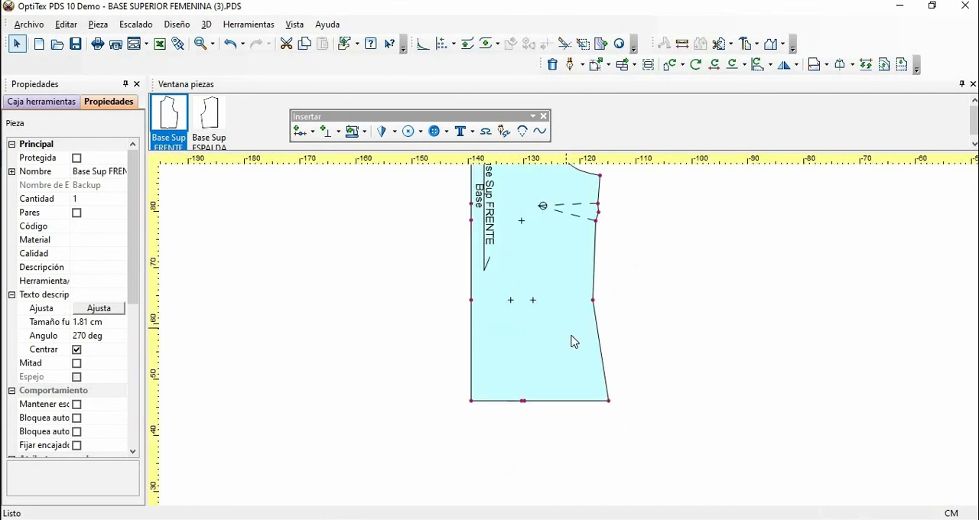
pyautogui.scroll(1, 572, 332)
pyautogui.scroll(1, 573, 340)
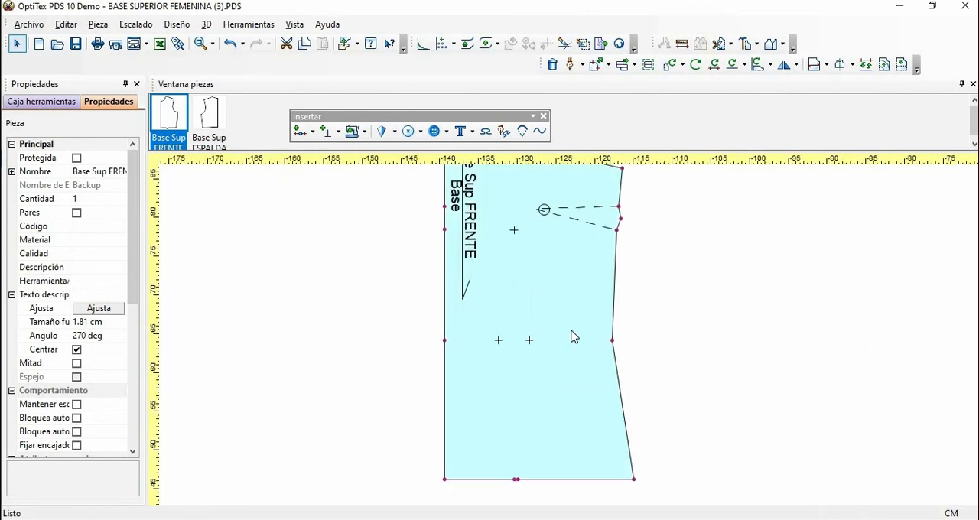
pyautogui.moveTo(576, 339); pyautogui.dragTo(578, 352)
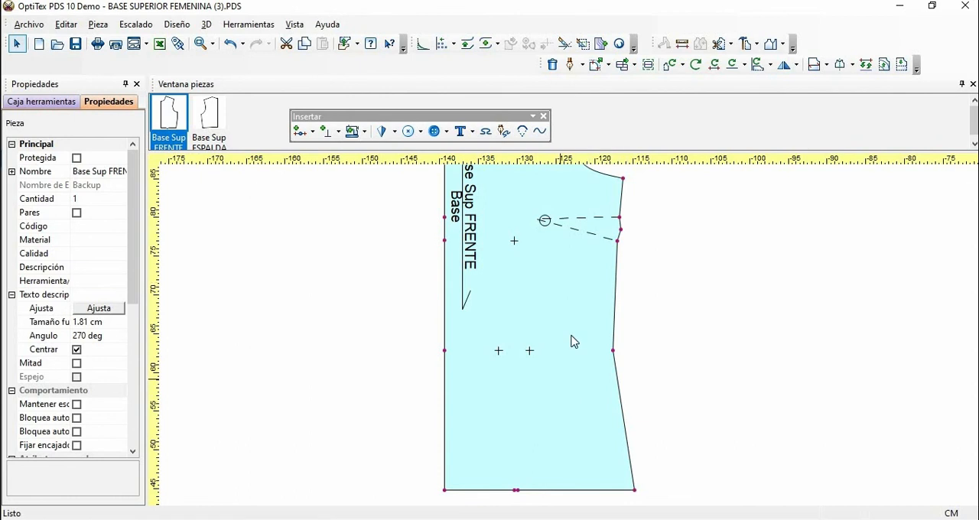
pyautogui.scroll(1, 574, 342)
pyautogui.moveTo(572, 329); pyautogui.dragTo(572, 334)
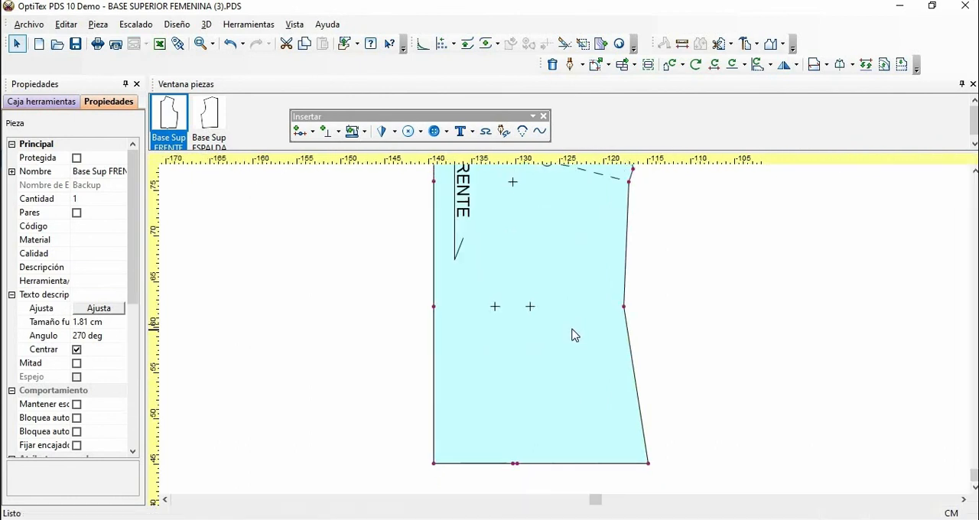
# Step: With the Borrador tool, draw an internal contour from the hem point nearer centre front through the three button marks, using zero offsets
pyautogui.click(582, 65)
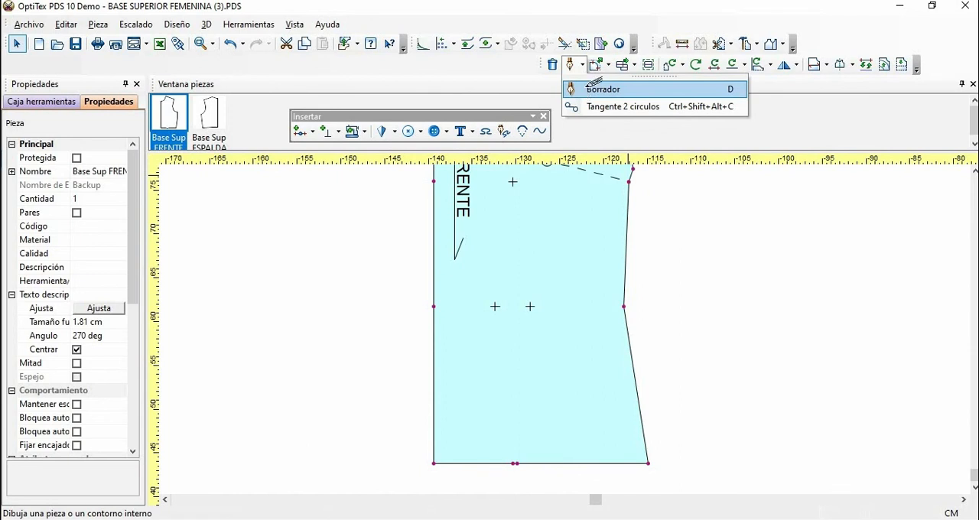
pyautogui.click(587, 91)
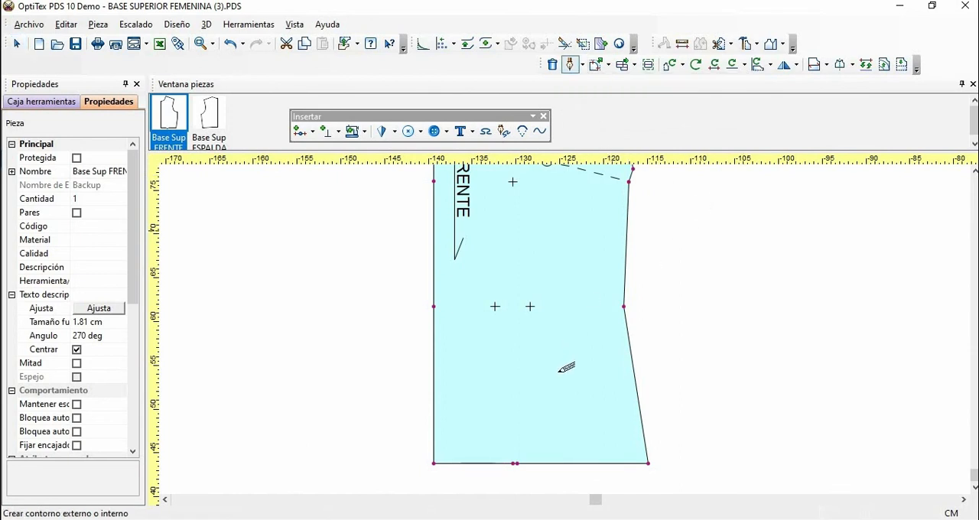
pyautogui.click(514, 464)
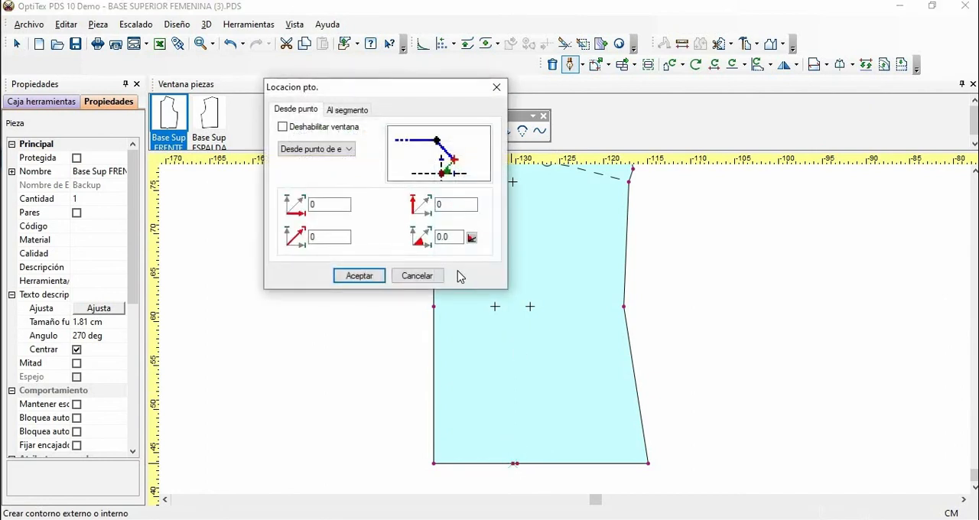
pyautogui.click(359, 277)
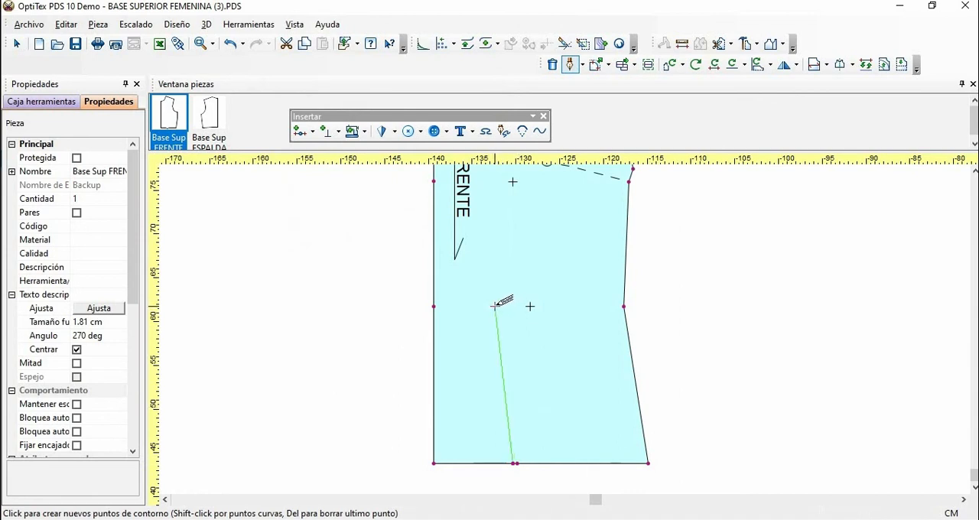
pyautogui.click(495, 306)
pyautogui.click(329, 278)
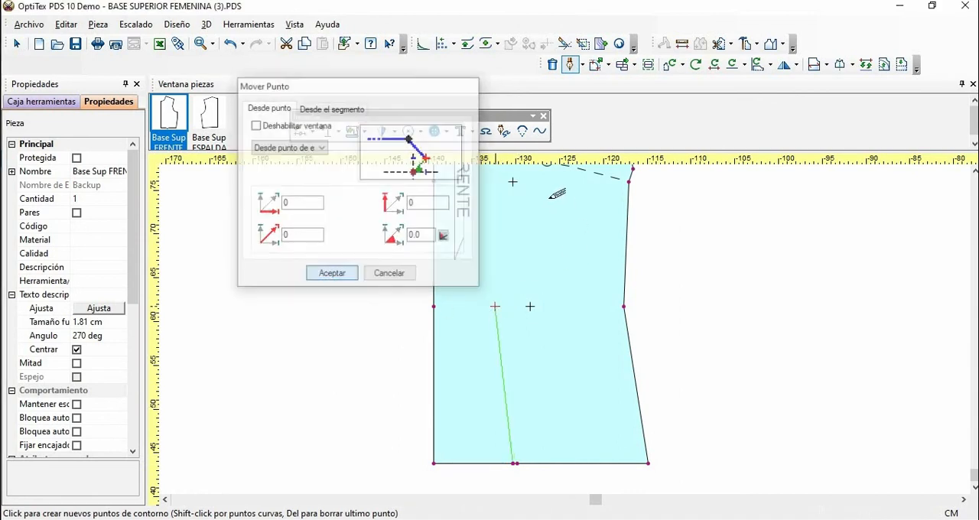
pyautogui.click(512, 181)
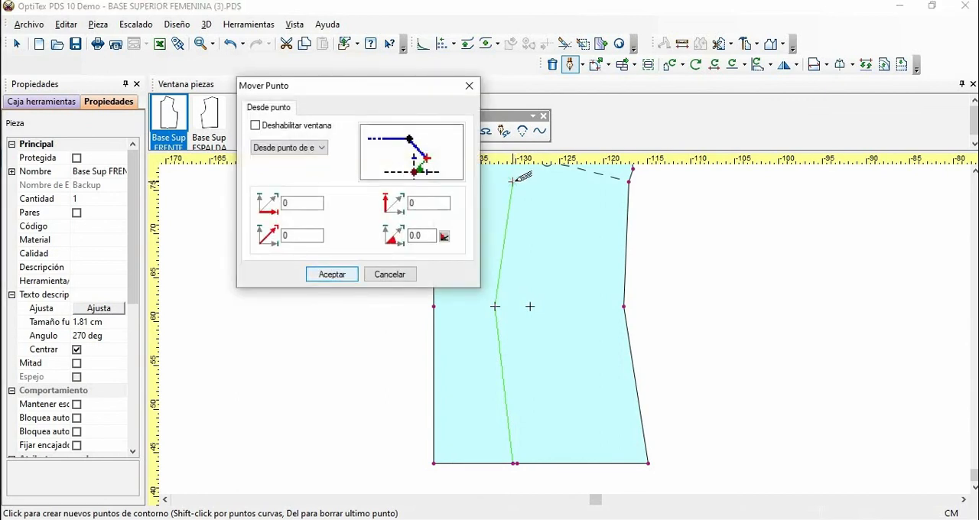
pyautogui.press('Return')
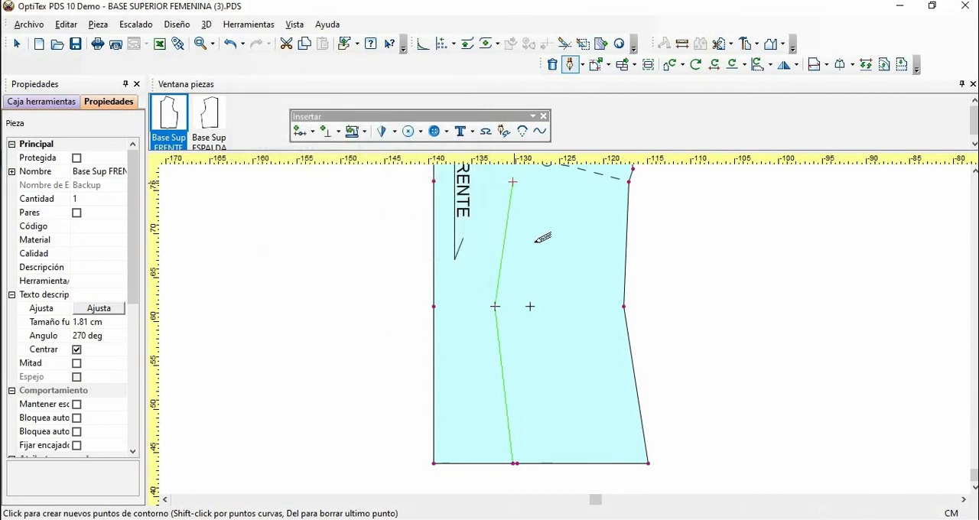
pyautogui.click(531, 305)
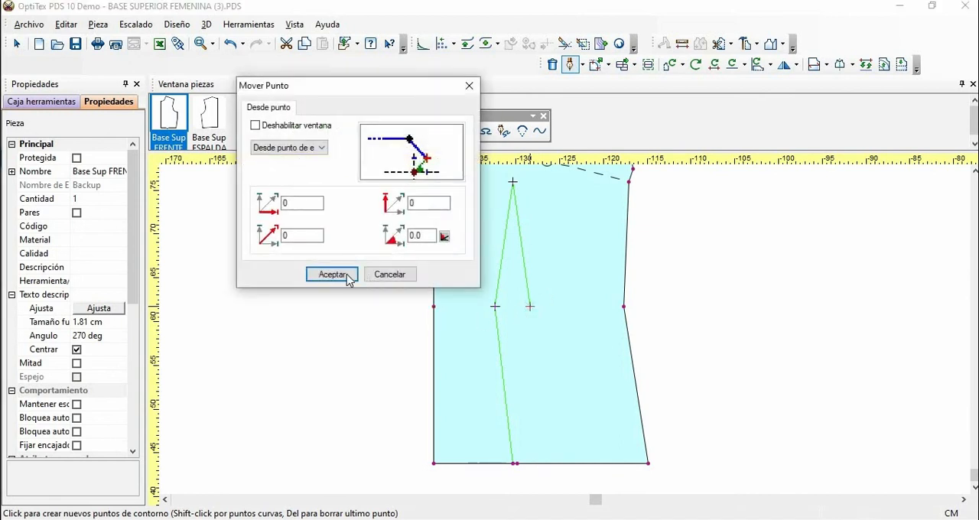
pyautogui.press('Return')
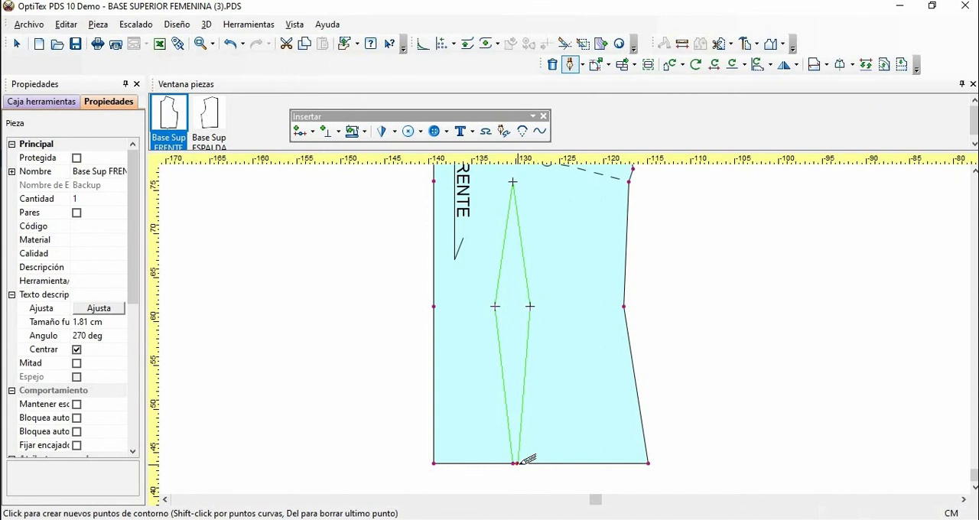
pyautogui.click(517, 463)
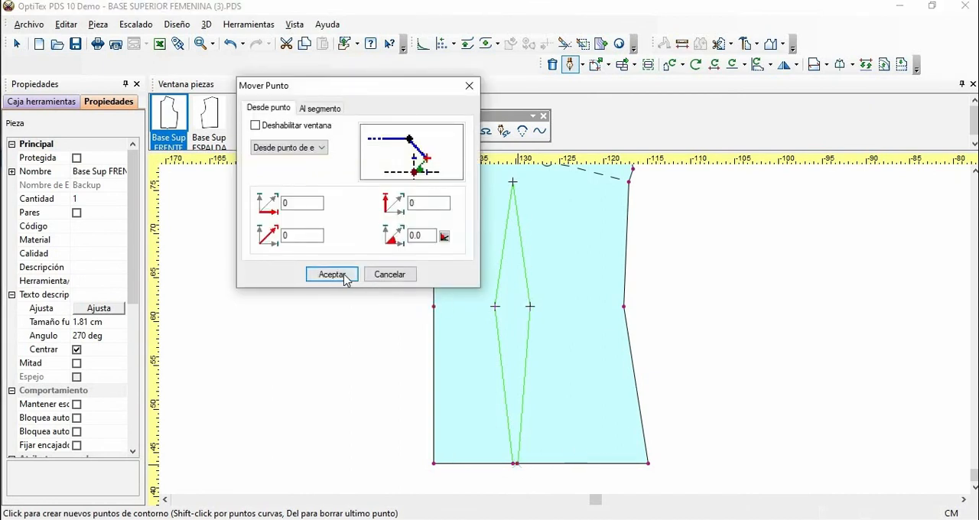
pyautogui.press('Return')
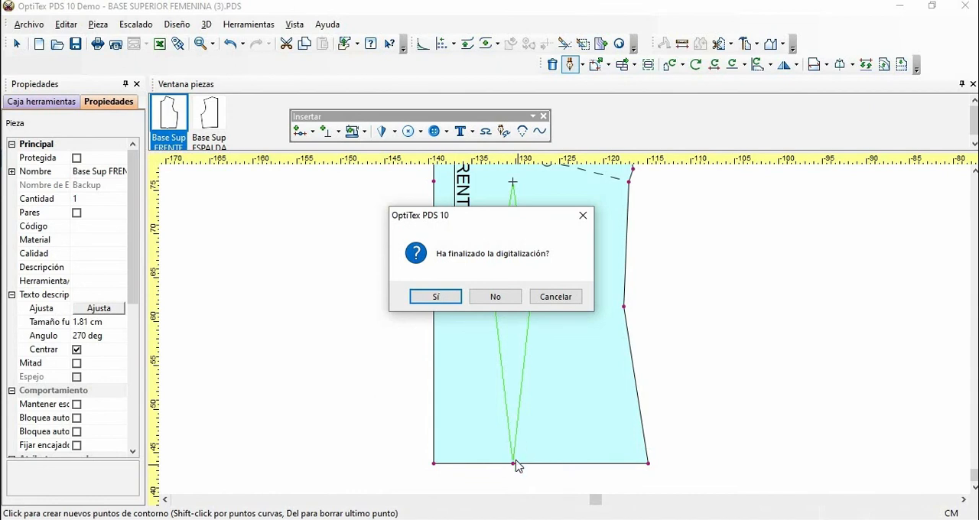
pyautogui.click(496, 297)
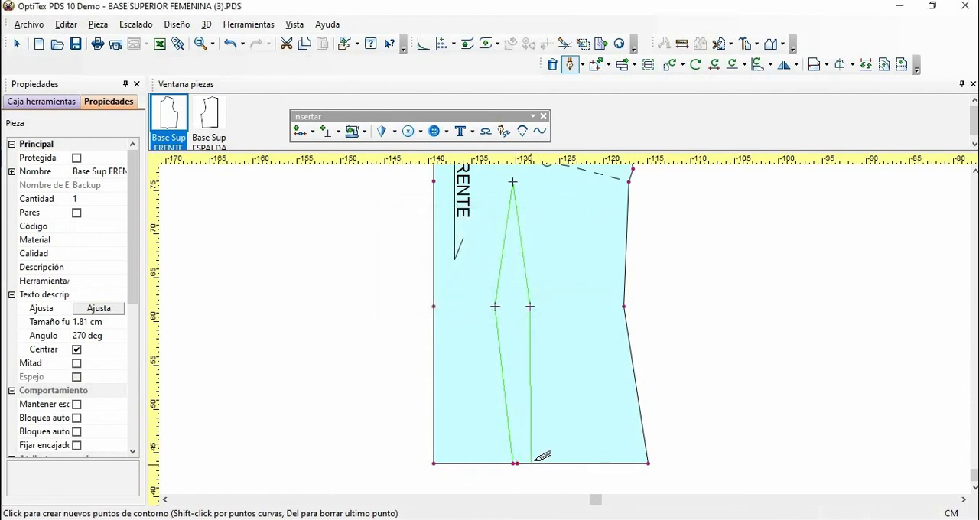
# Step: End the waist dart contour at the hem point nearer the side seam with zero offsets, finish the drawing and deselect it
pyautogui.scroll(2, 534, 462)
pyautogui.scroll(3, 573, 325)
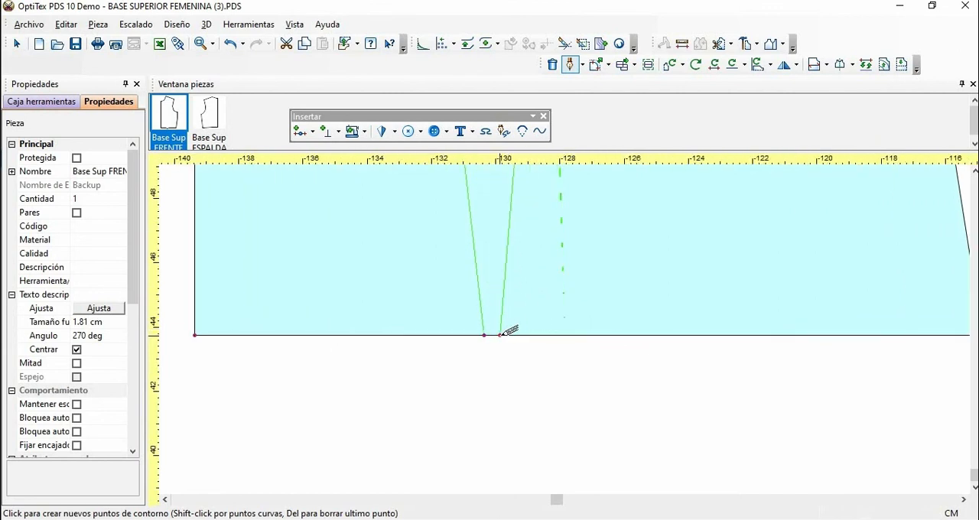
pyautogui.click(500, 336)
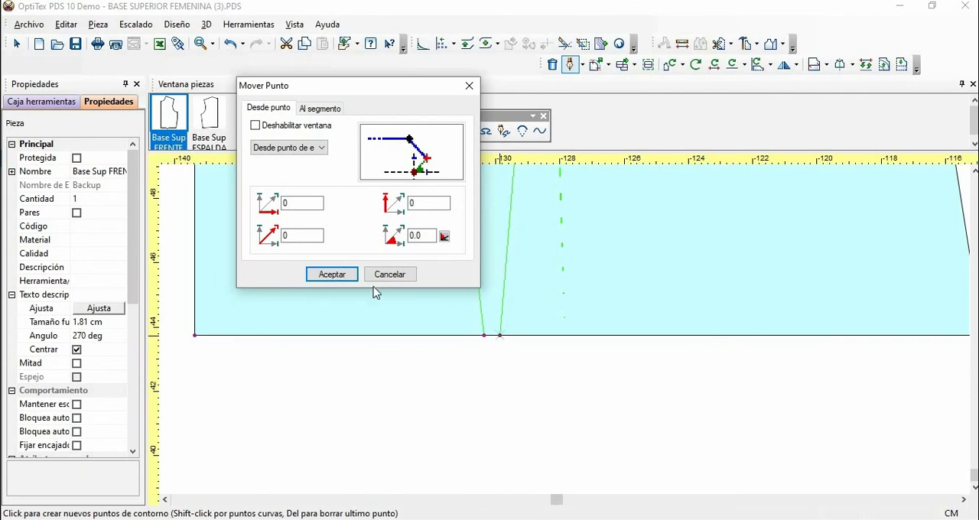
pyautogui.click(346, 277)
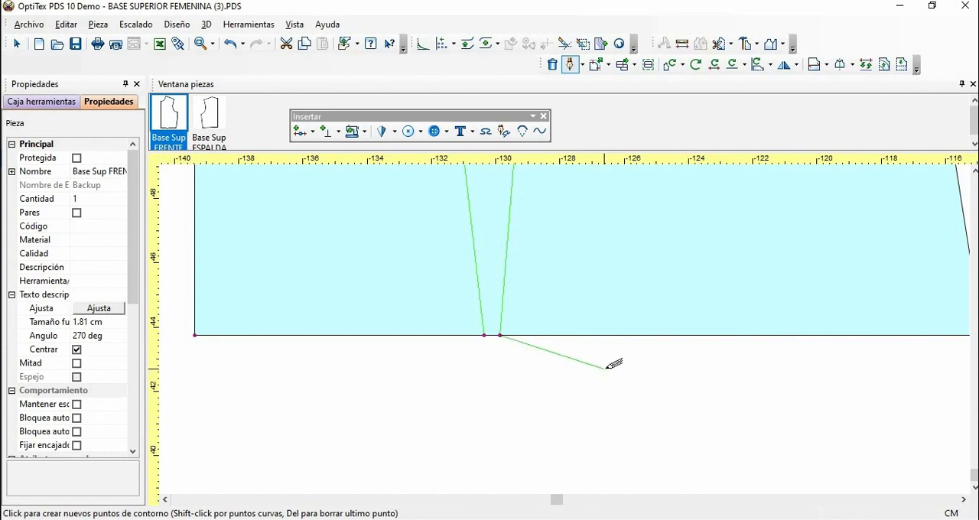
pyautogui.rightClick(606, 368)
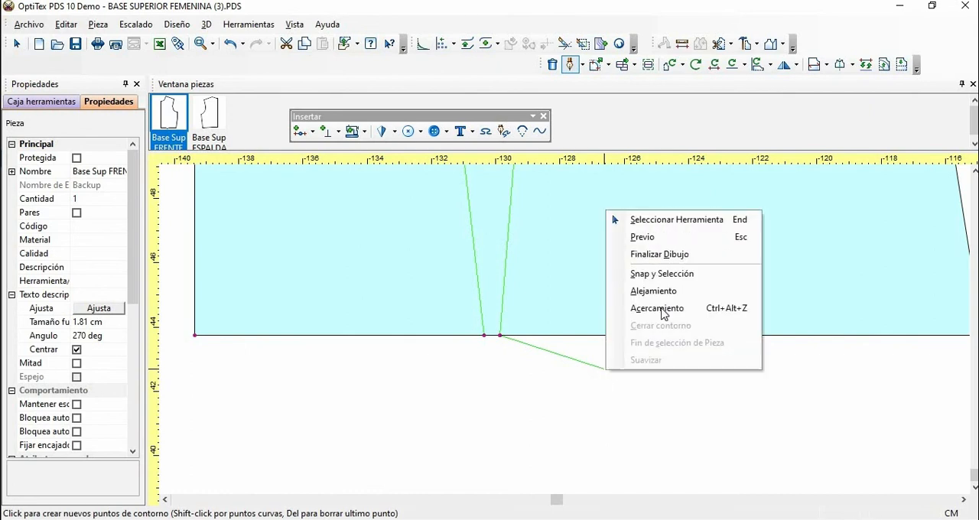
pyautogui.click(678, 255)
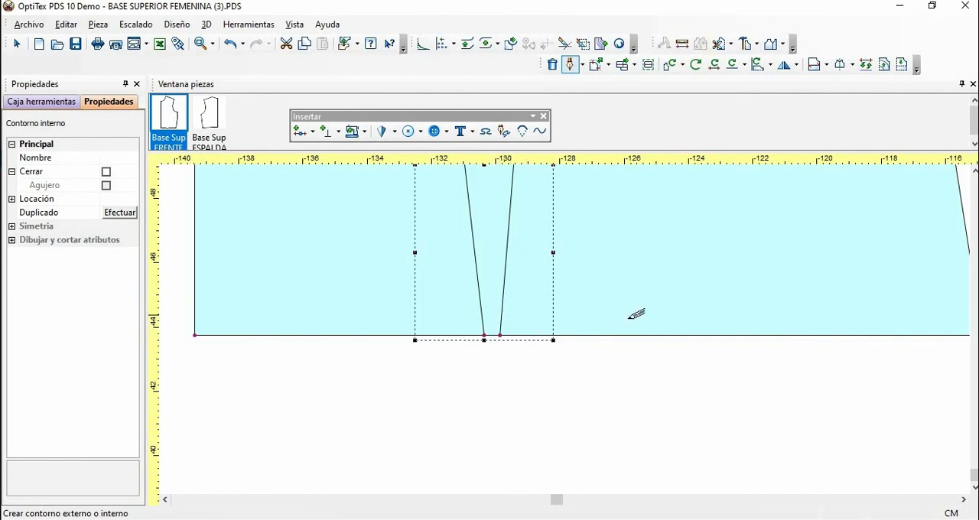
pyautogui.rightClick(595, 366)
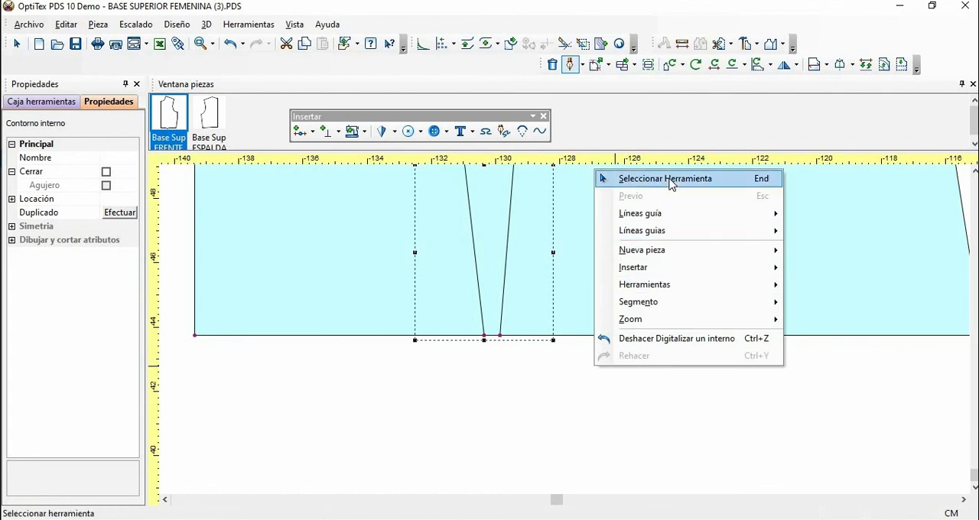
pyautogui.click(672, 182)
pyautogui.press('Home')
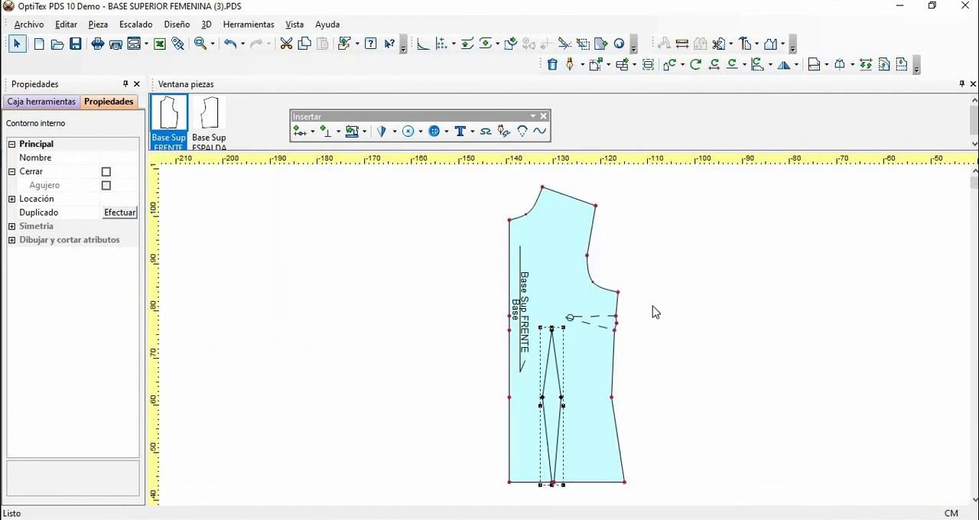
pyautogui.click(699, 309)
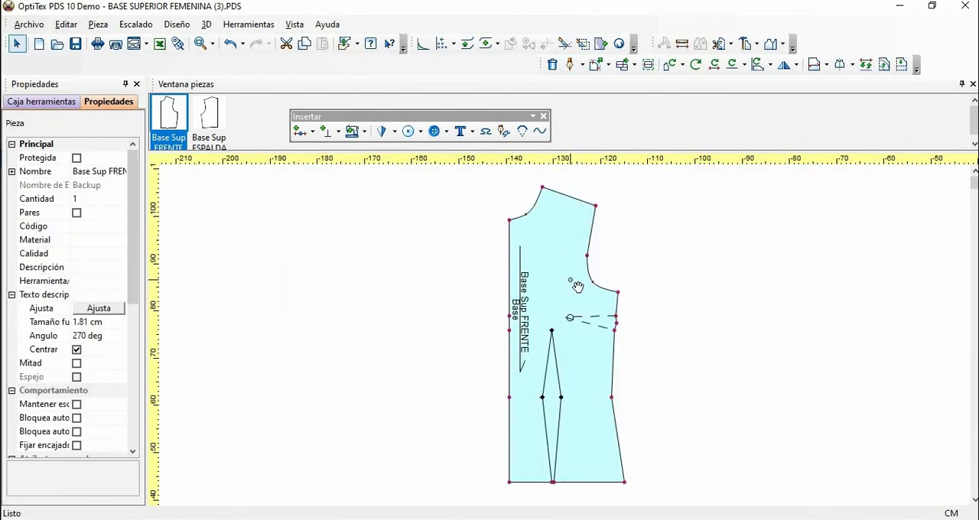